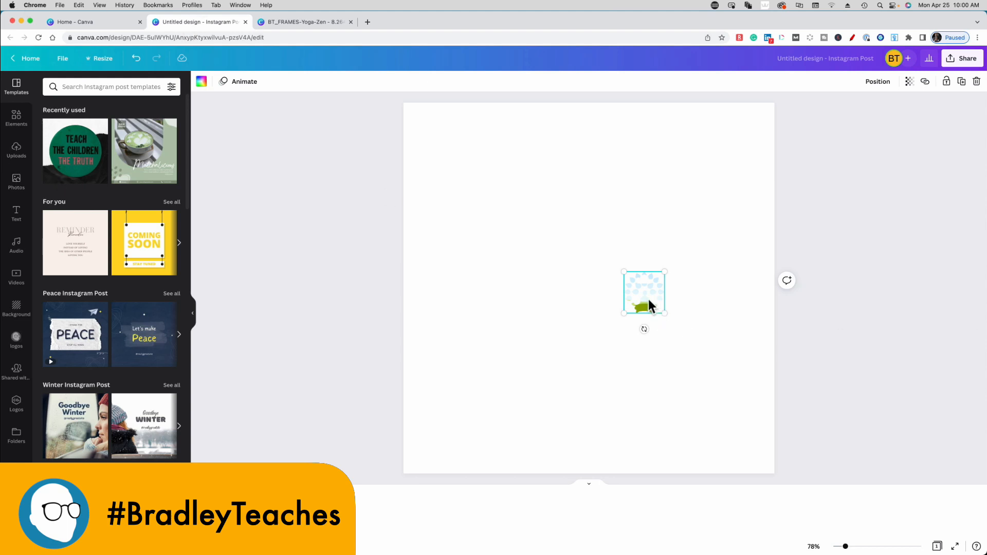
Enlarge the meditation-figure frame and center it on the page so it spans about two thirds of the page width
drag(647, 303, 811, 483)
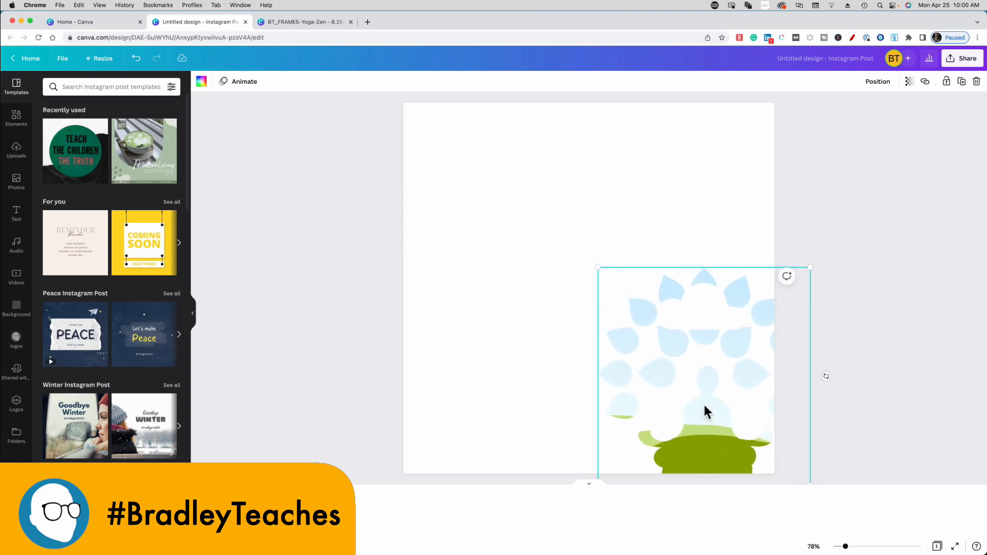
drag(704, 407, 587, 318)
drag(693, 187, 734, 176)
drag(628, 282, 605, 304)
click(366, 159)
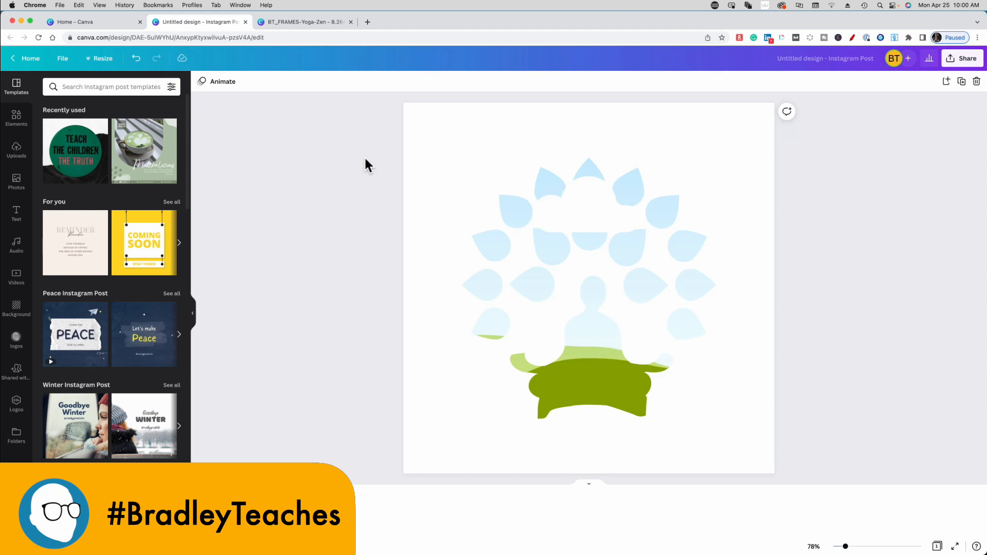
Add the Blue to Cyan Gradient from the recently used elements, enlarge it to cover the page, and send it behind the meditation frame
click(16, 118)
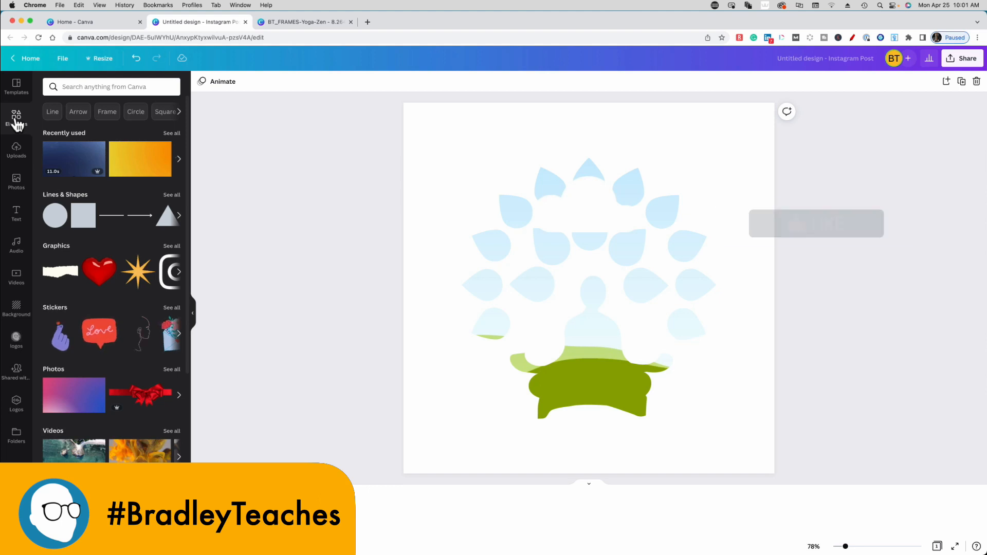
click(172, 136)
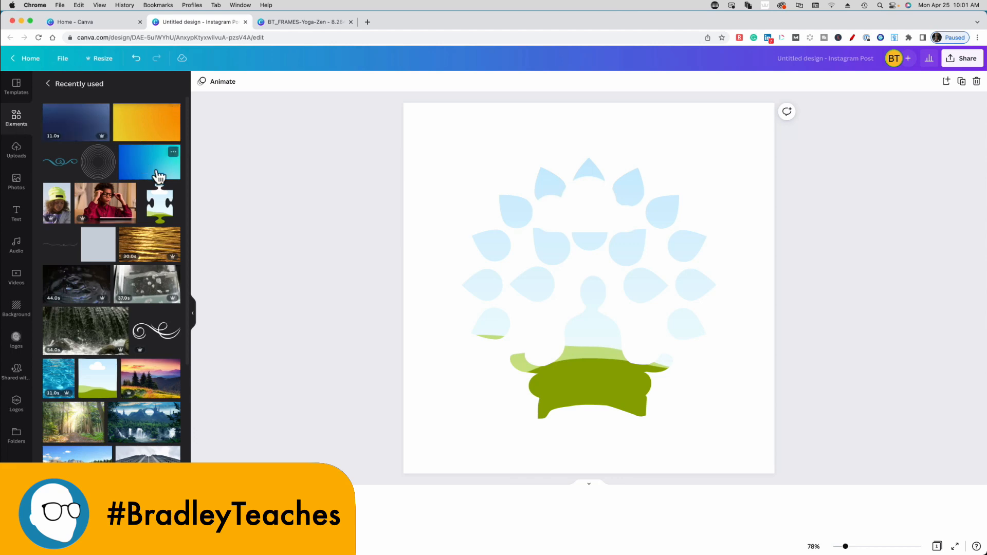
click(158, 175)
click(174, 152)
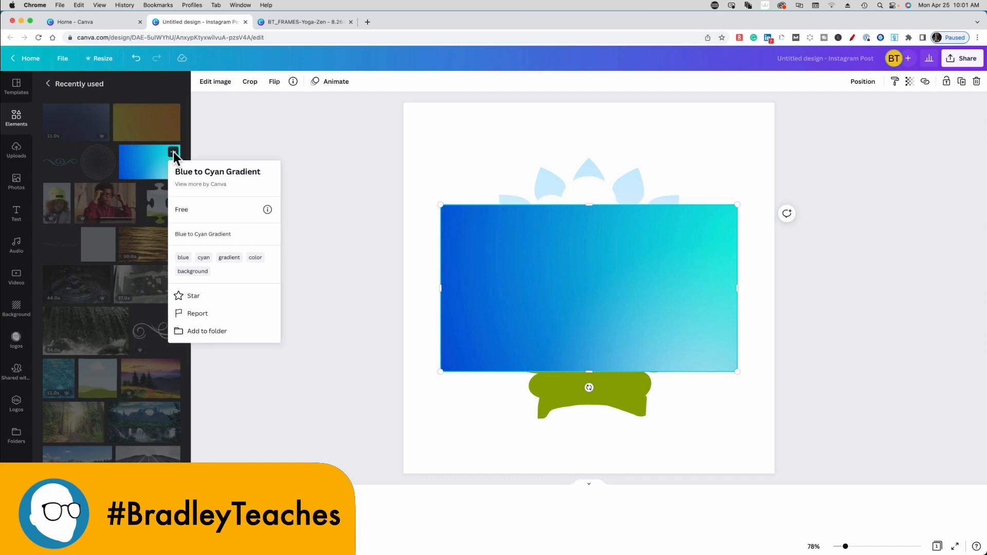
click(452, 302)
drag(478, 319, 383, 198)
drag(650, 256, 797, 414)
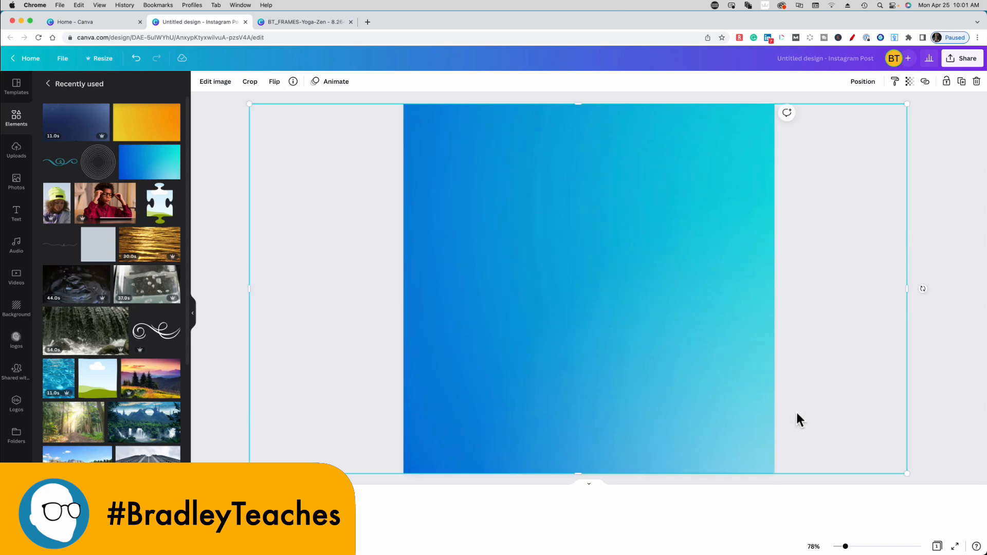
click(862, 81)
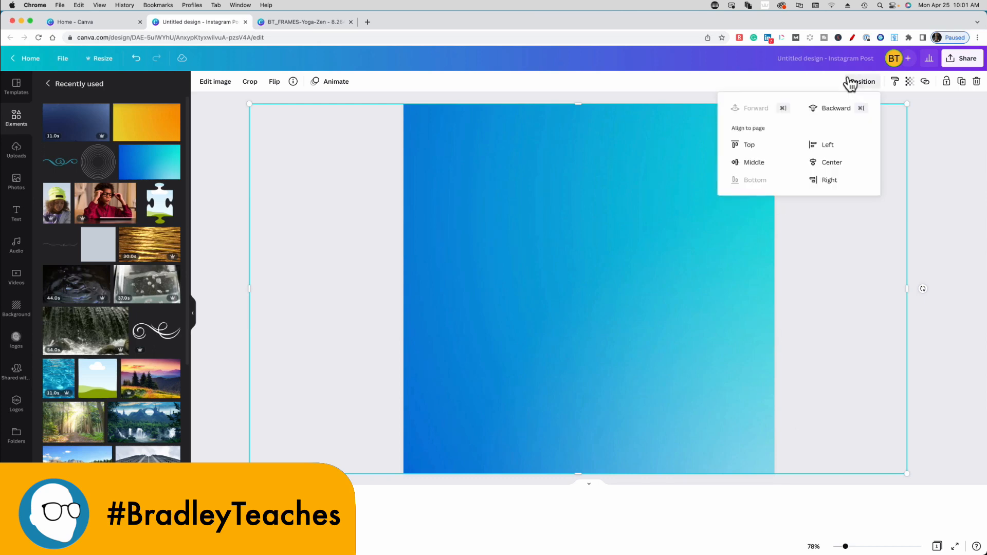
click(830, 109)
Set the gradient background's transparency to 30 and lock it in place
click(909, 82)
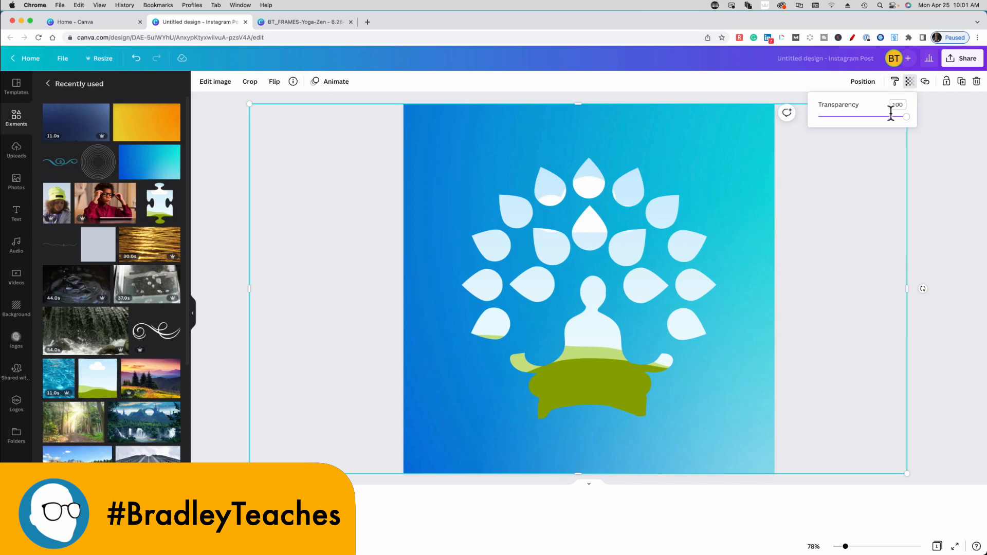
drag(907, 118, 843, 118)
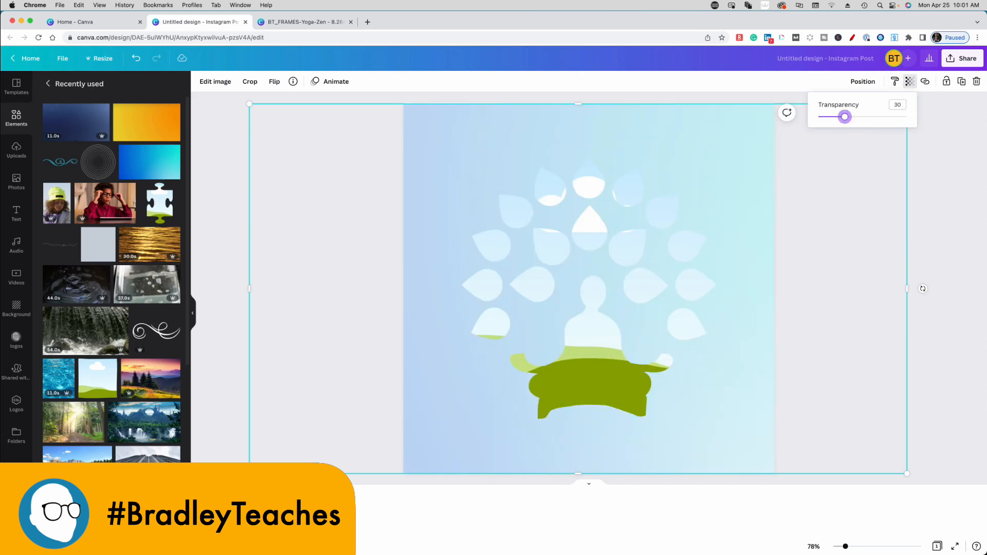
click(946, 81)
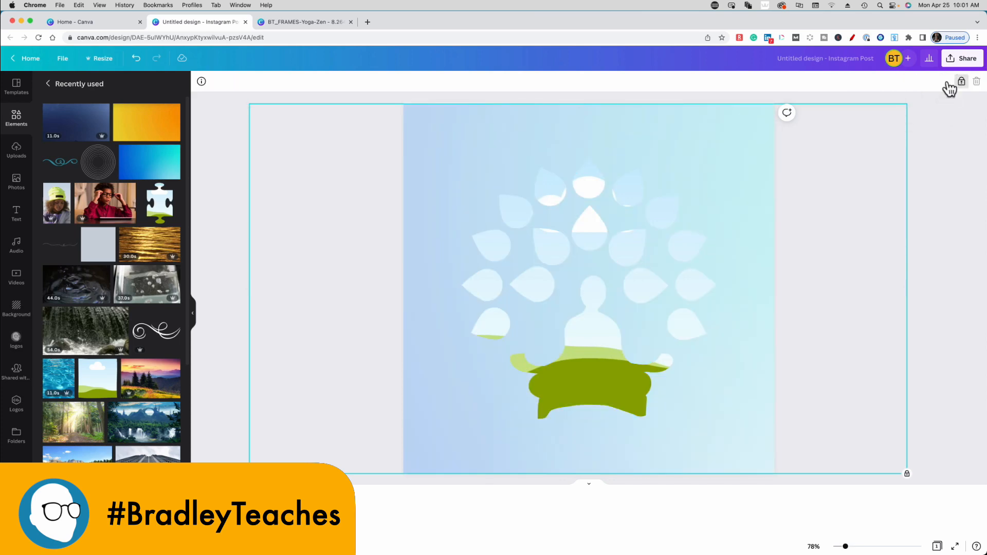
click(962, 143)
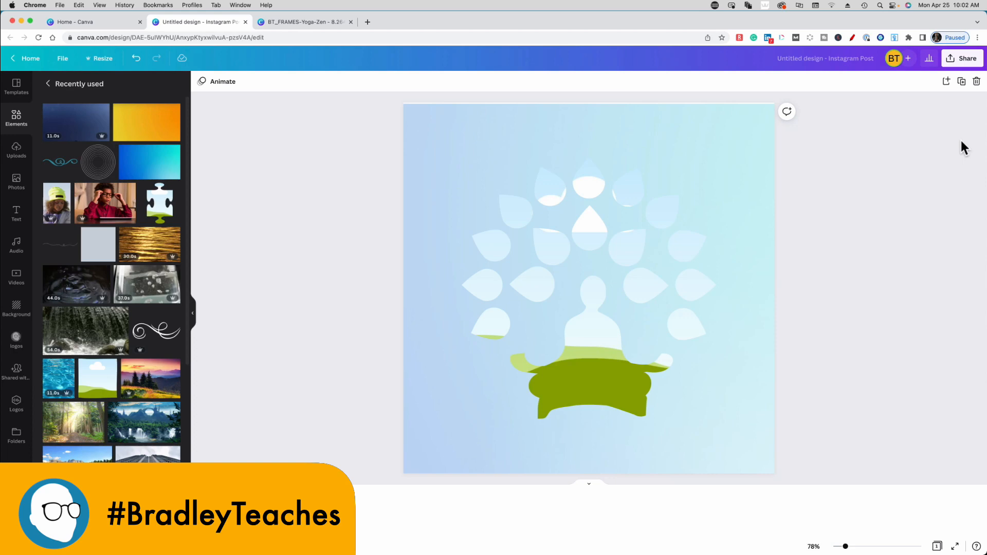
Duplicate the meditation frame twice, with one copy toward the page's right edge and one toward its lower-left corner
click(593, 371)
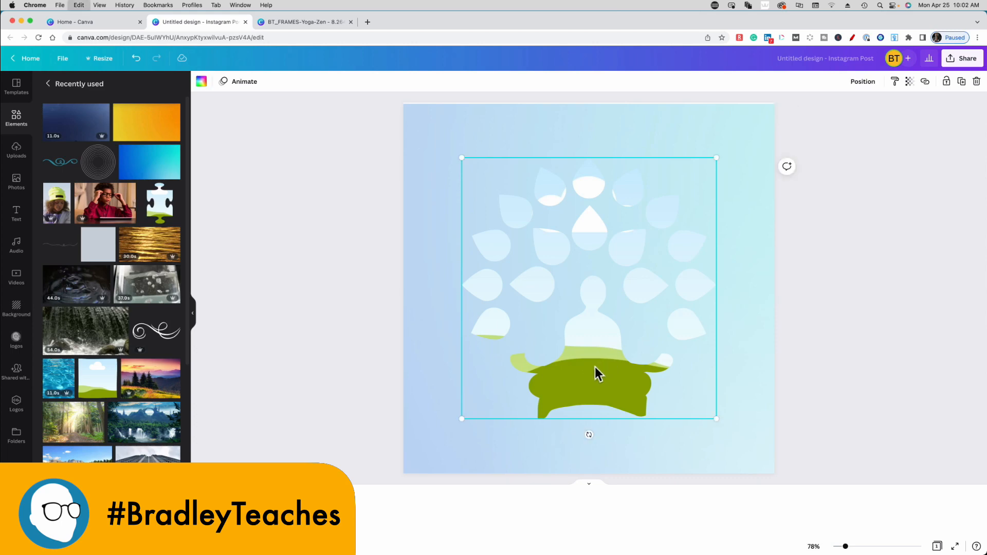
key(super+d)
drag(595, 366, 465, 424)
key(super+d)
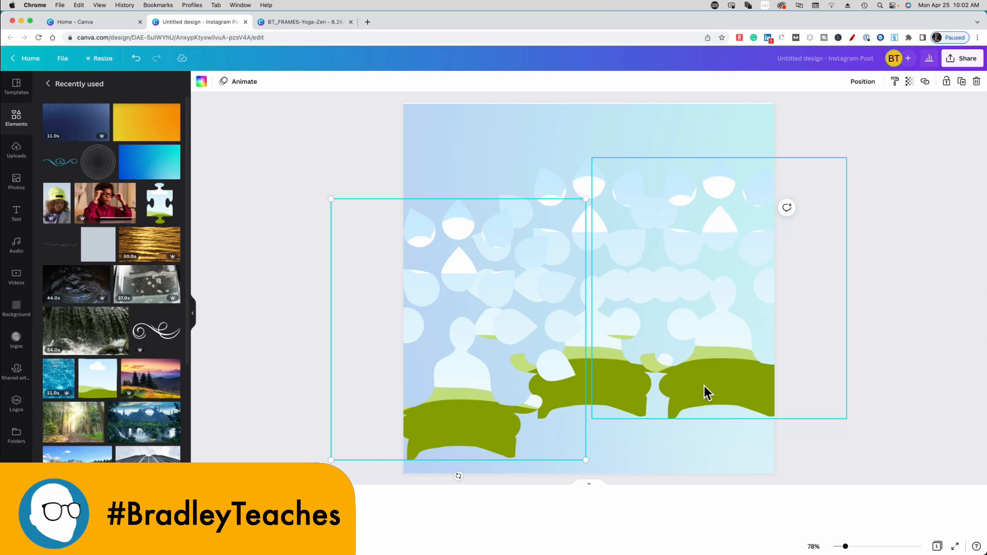
Shrink the right-hand frame copy and position it partly off the page's upper-right corner
click(704, 385)
drag(741, 357, 757, 270)
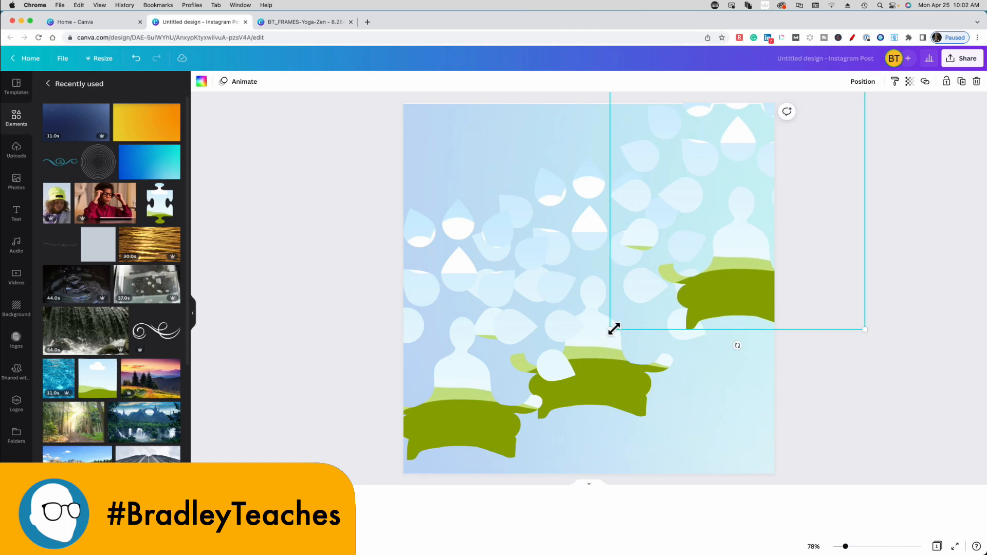
drag(613, 324, 665, 286)
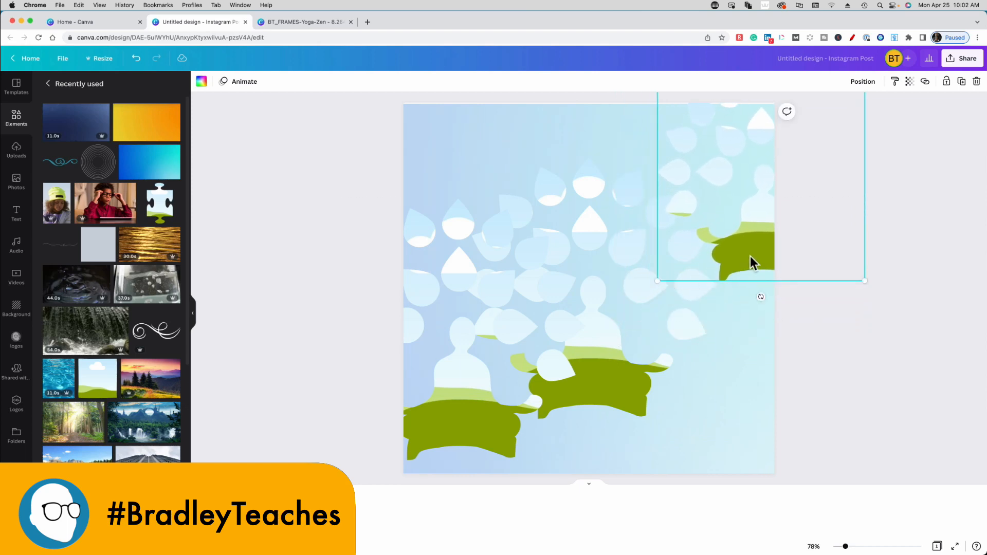
drag(751, 262, 723, 278)
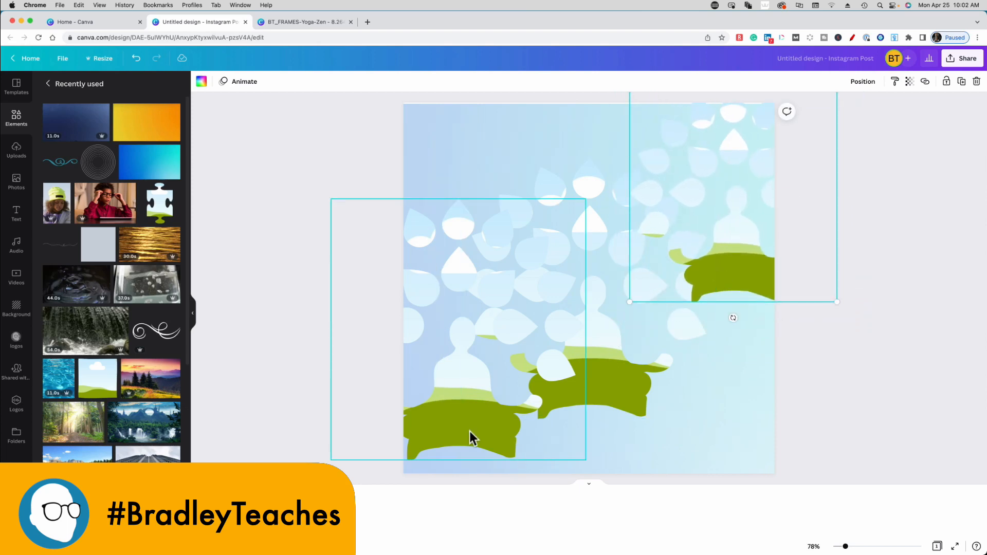
Shrink the left-hand frame copy slightly and position it partly off the page's lower-left corner
drag(469, 433, 447, 473)
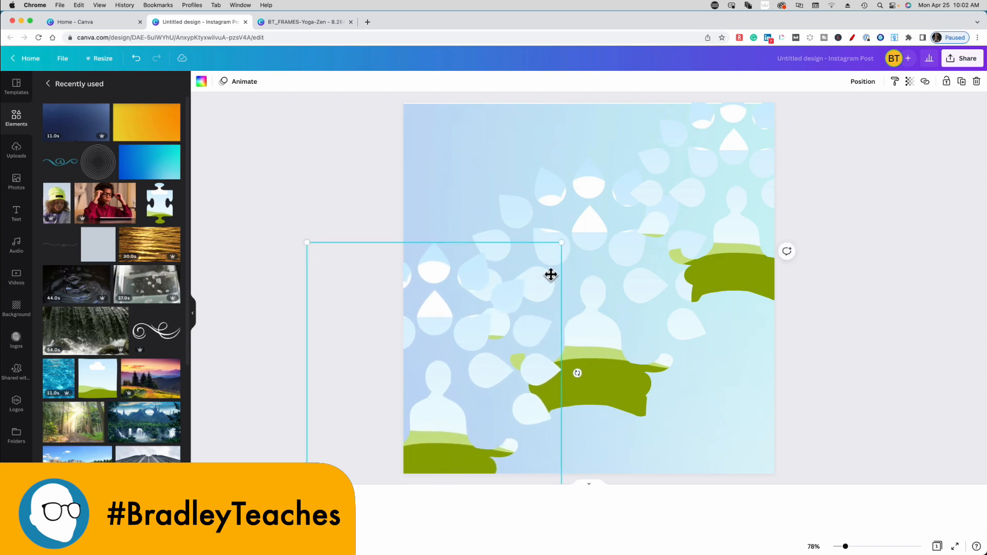
drag(562, 244, 543, 262)
drag(430, 420, 468, 463)
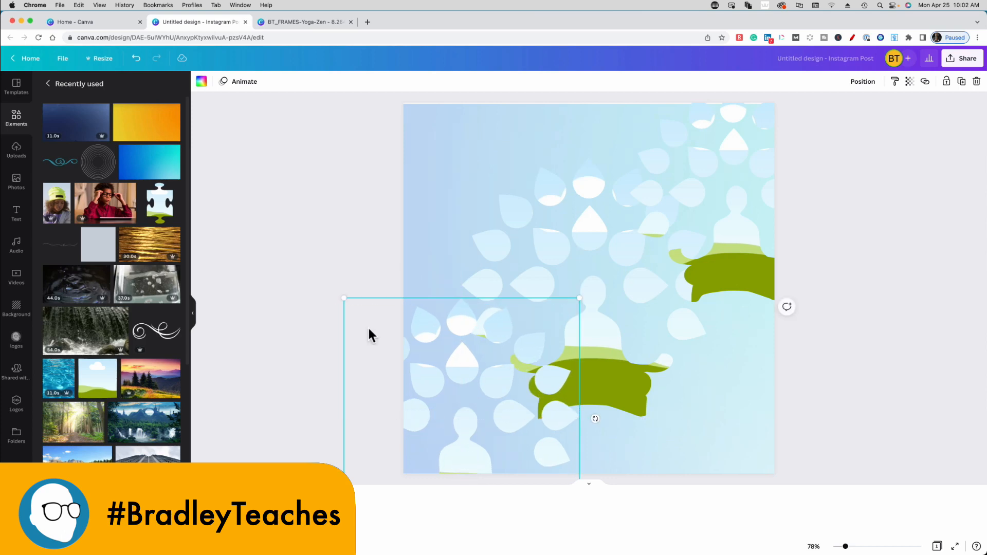
click(287, 251)
Fill the upper-right frame with the Yellow Orange Gradient and shift the image within it to show its yellower area
click(737, 277)
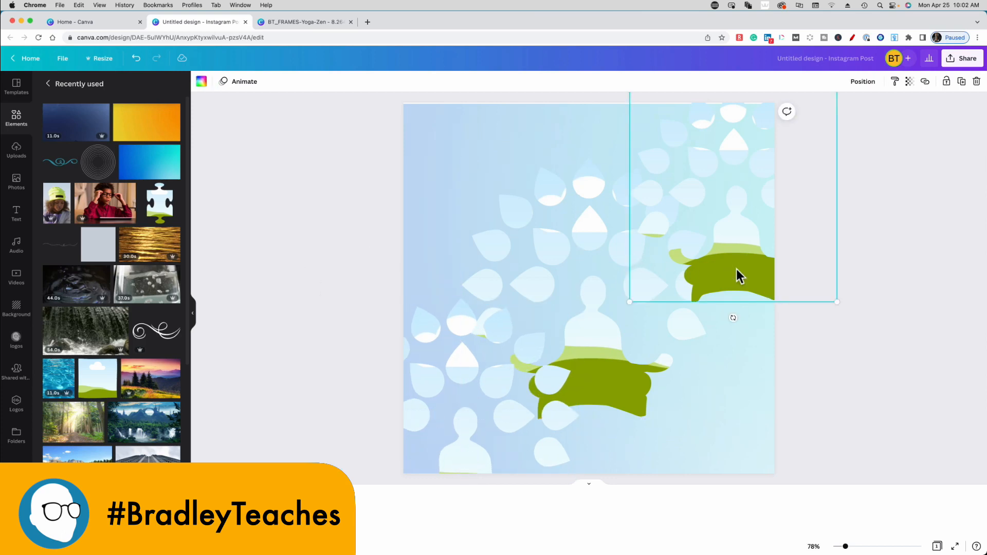
click(172, 110)
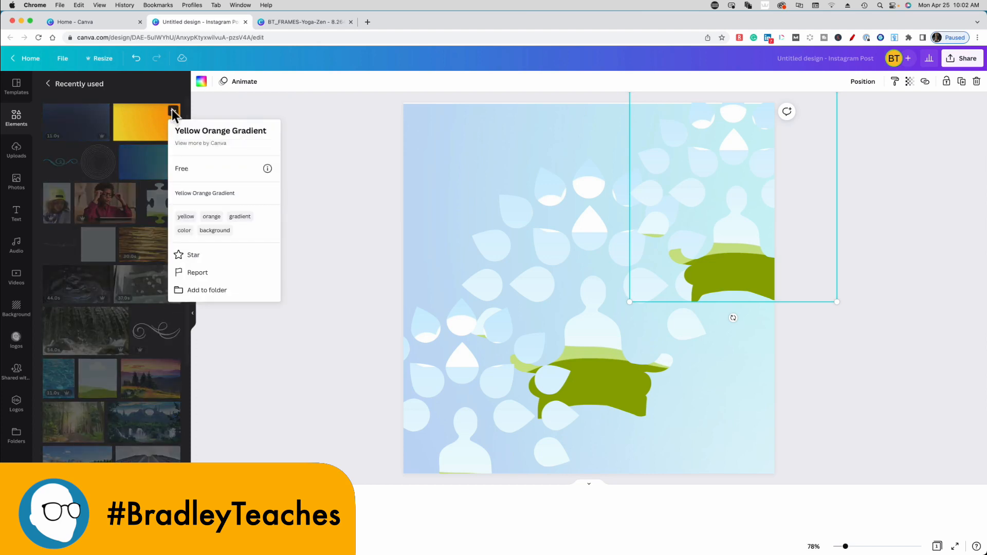
drag(155, 125, 727, 260)
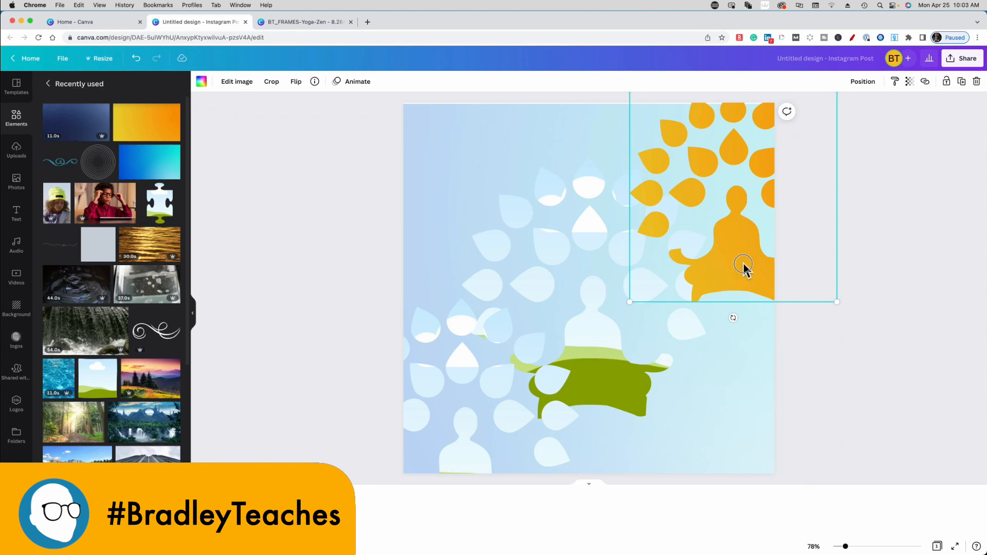
double_click(744, 264)
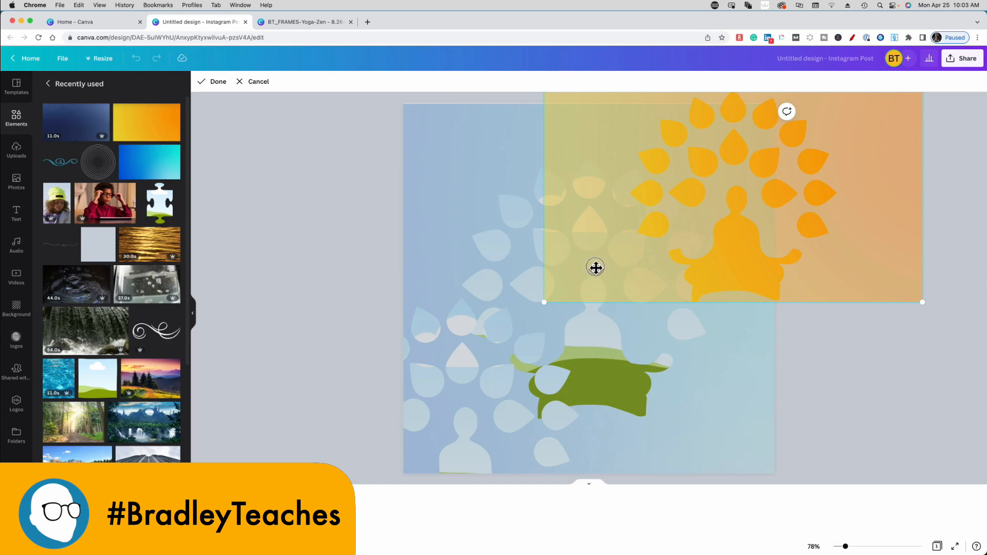
drag(595, 267, 666, 267)
click(298, 249)
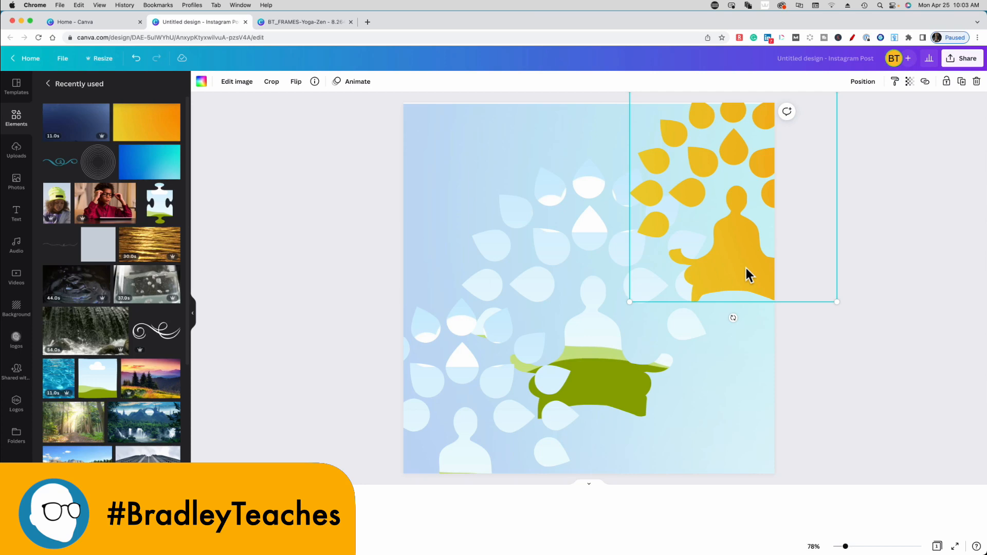
Set the upper-right frame's transparency to 15 and send it backward behind the central frame
click(910, 81)
drag(906, 117, 832, 123)
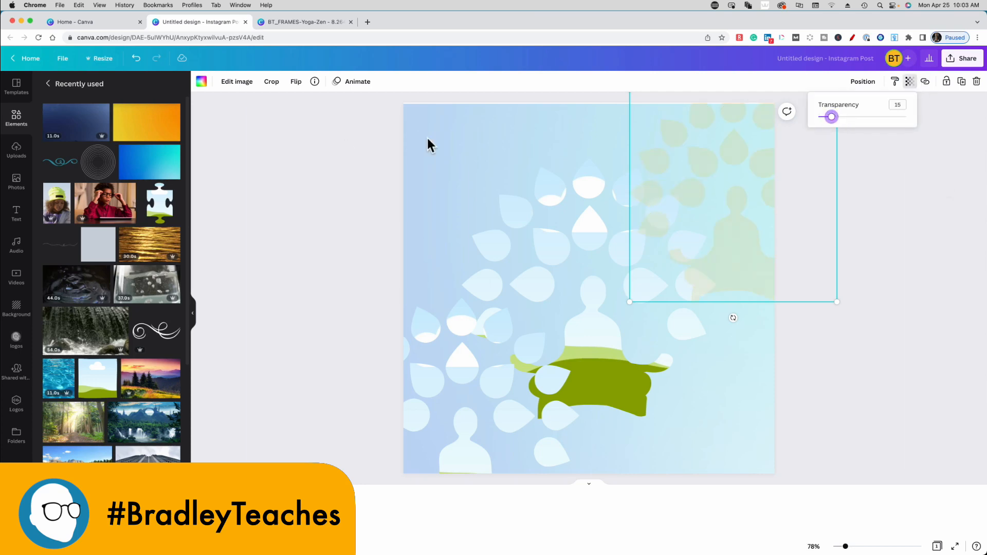
click(804, 238)
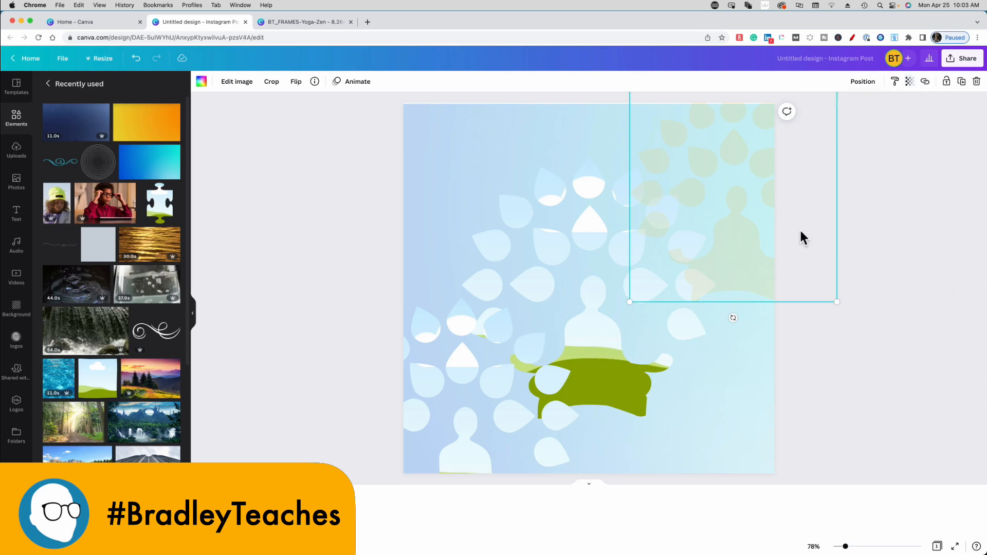
click(863, 83)
click(829, 114)
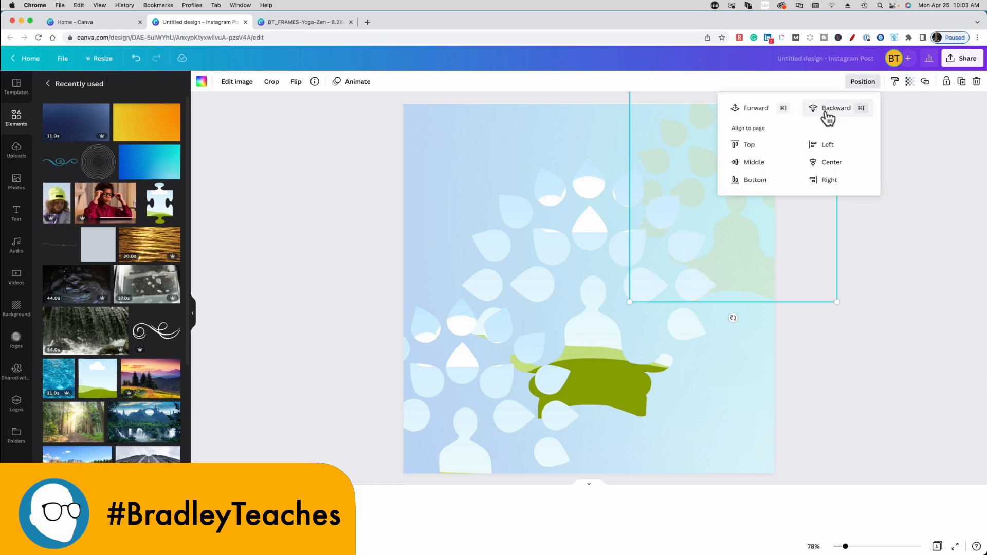
click(375, 263)
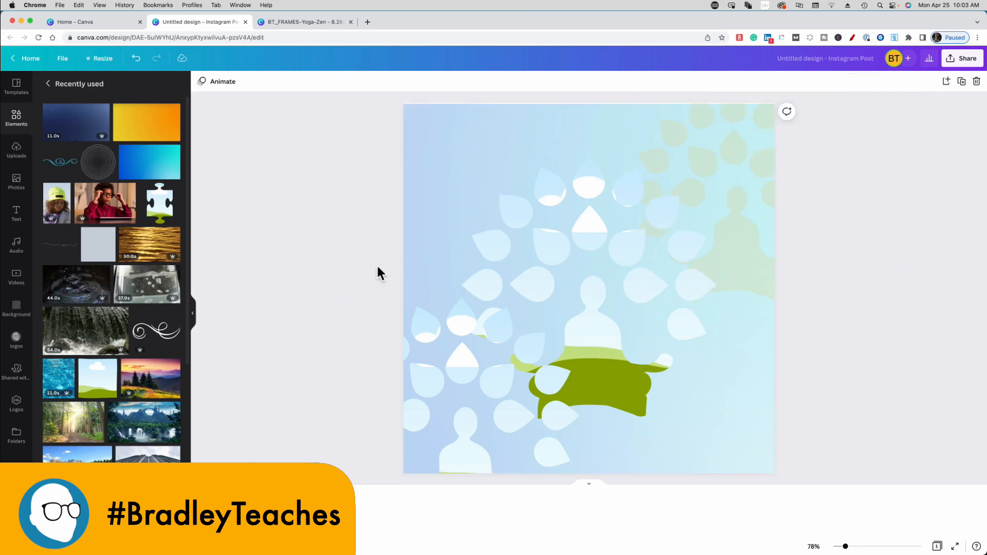
Fill the lower-left frame with the Blue to Cyan Gradient and shift the image within it to show its cyan area
click(465, 452)
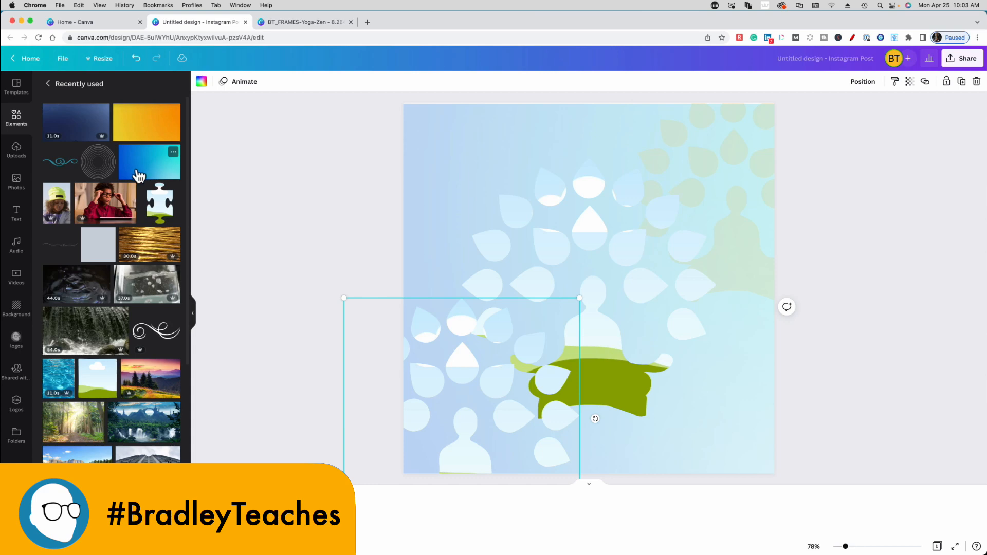
drag(141, 173, 471, 457)
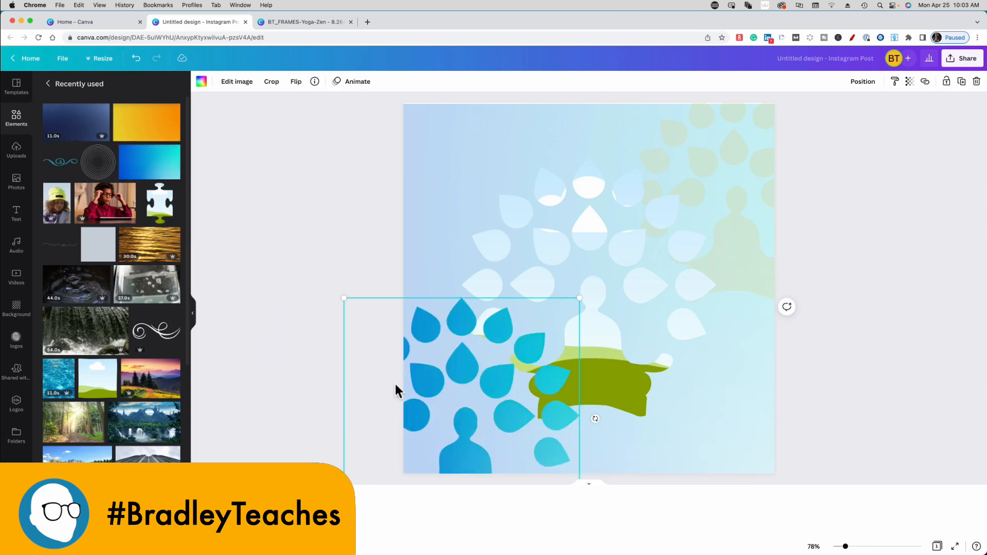
double_click(469, 460)
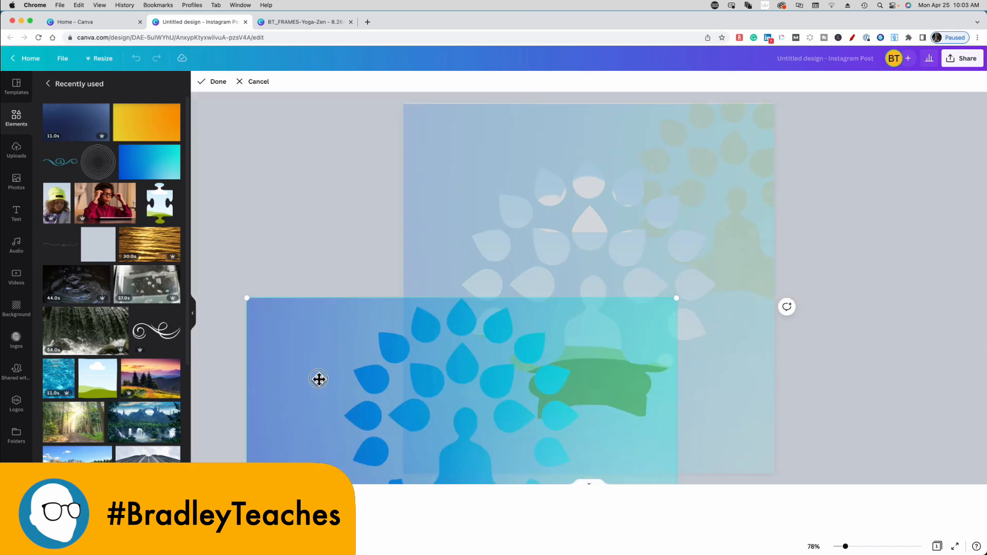
drag(319, 379, 241, 379)
click(330, 267)
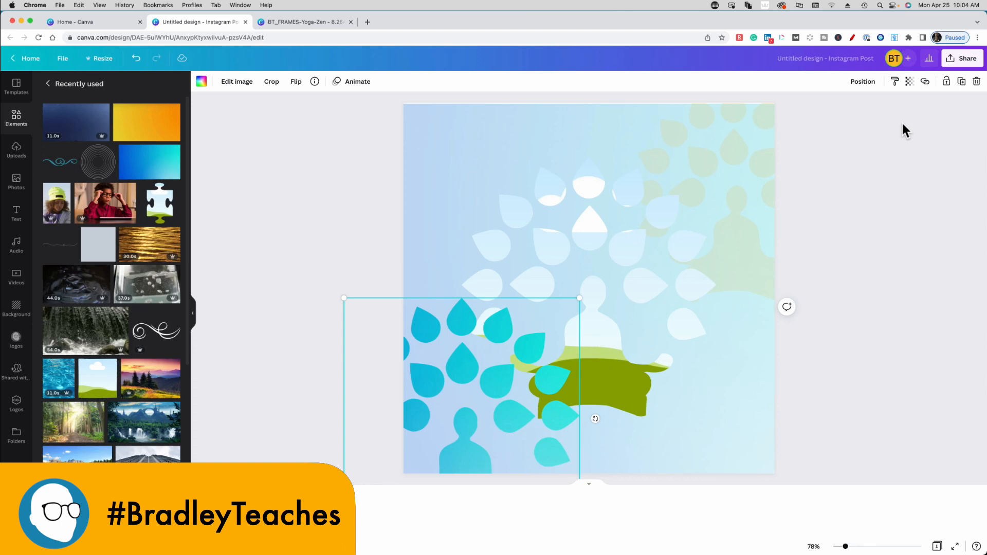
Set the lower-left frame's transparency to 15 and send it backward behind the central frame
click(910, 82)
drag(906, 118, 832, 121)
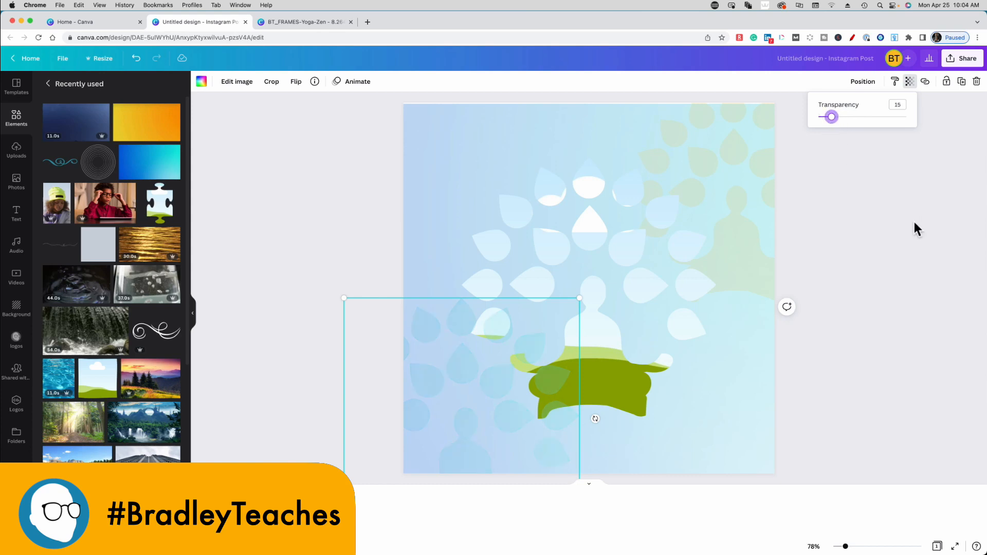
click(864, 83)
click(834, 110)
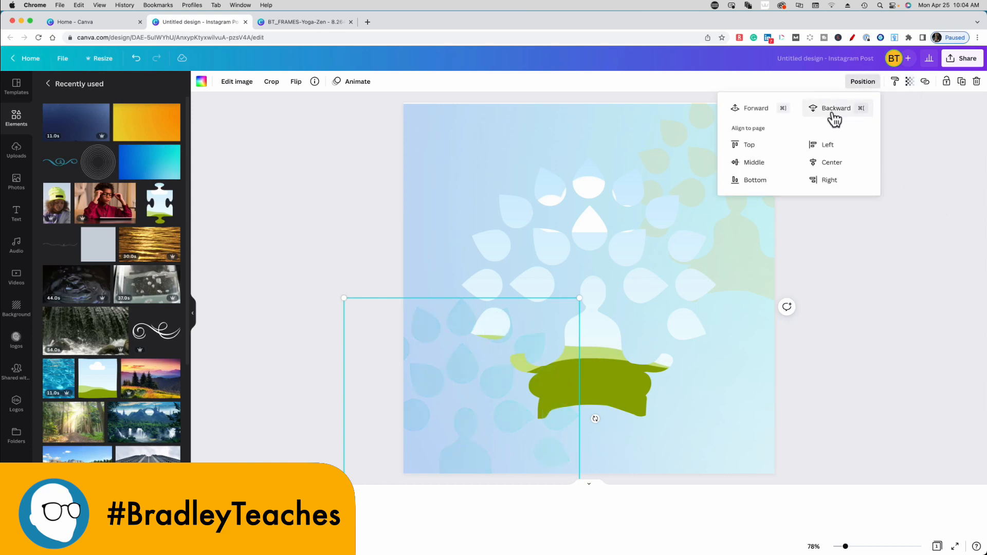
click(935, 267)
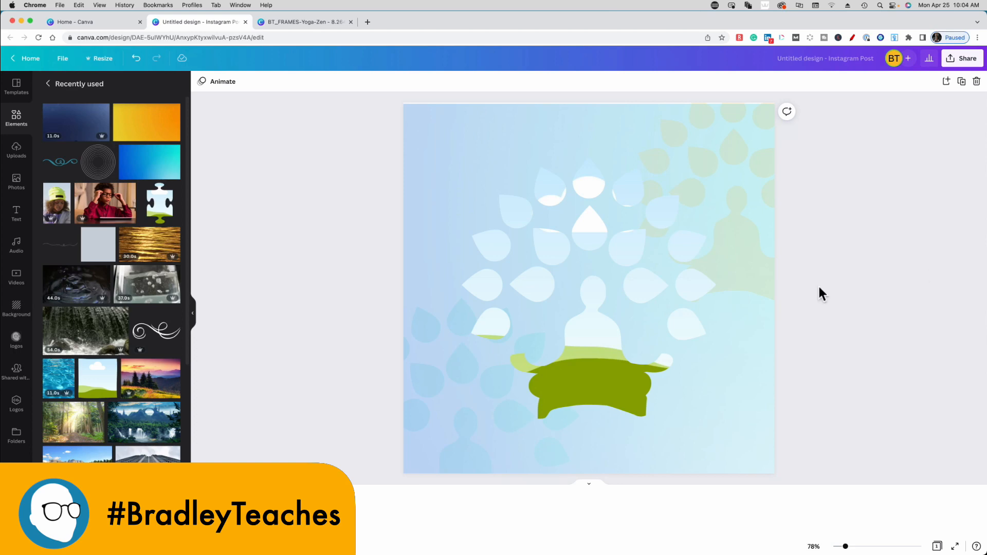
Add the White Circle Spiral Vector, enlarge it to slightly beyond the central figure frame, and centre it on the figure
click(108, 153)
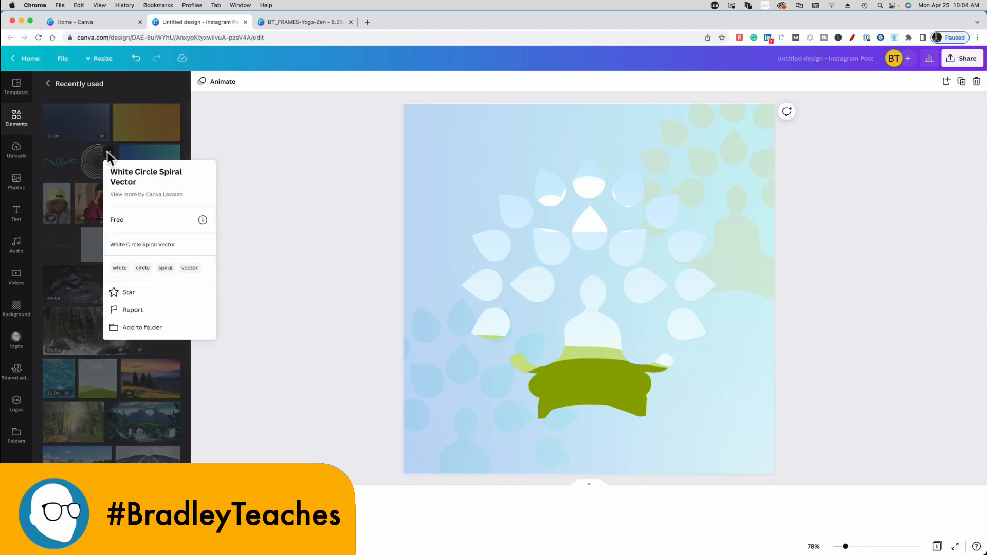
click(96, 161)
click(97, 163)
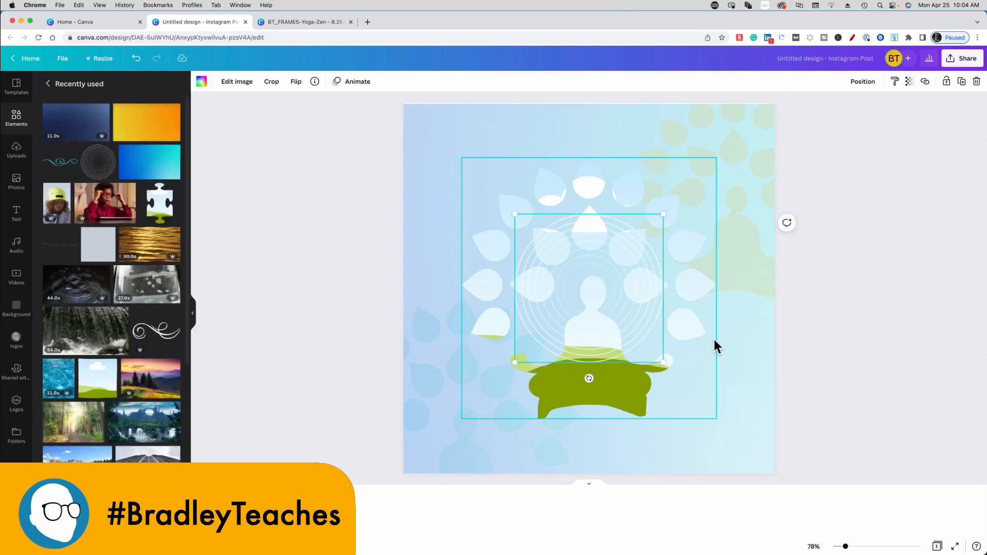
drag(663, 363, 771, 470)
drag(739, 435, 686, 382)
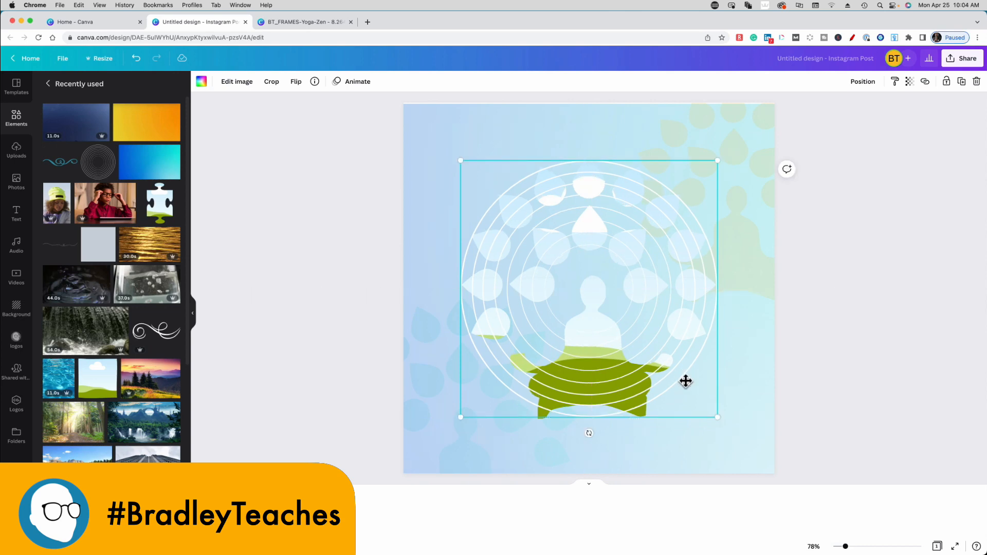
drag(460, 161, 415, 115)
drag(495, 165, 517, 187)
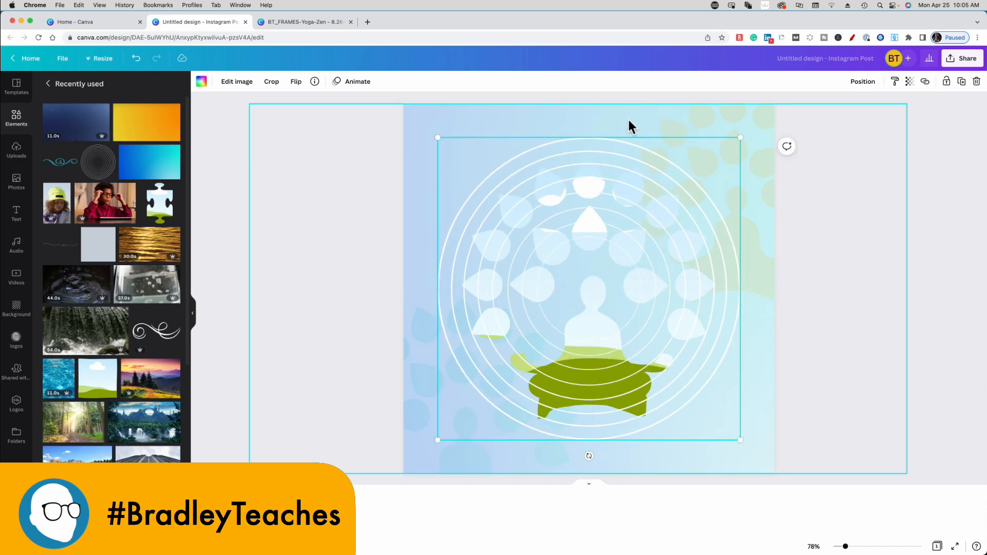
Set the circle spiral's transparency to 50 and send it backward behind the central figure frame
click(909, 83)
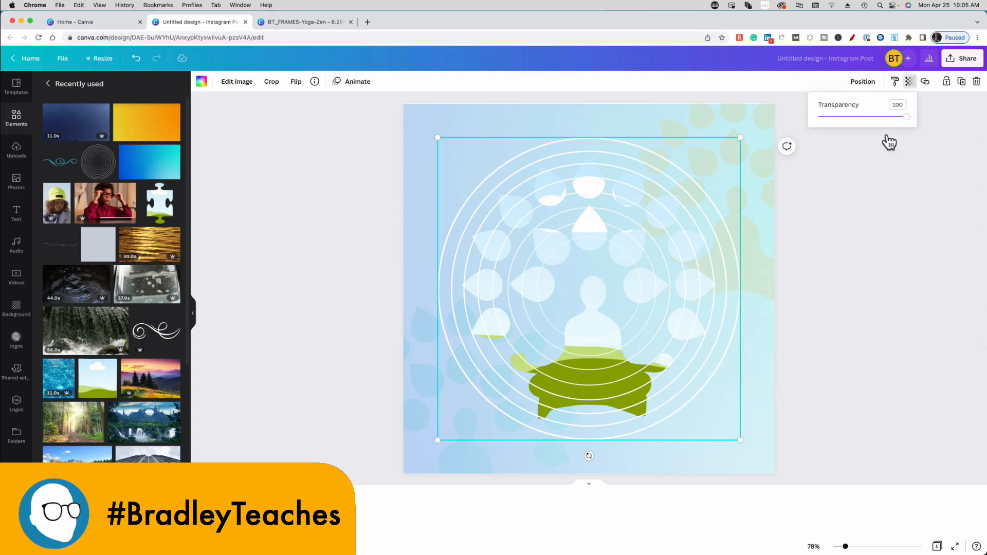
drag(903, 117, 864, 126)
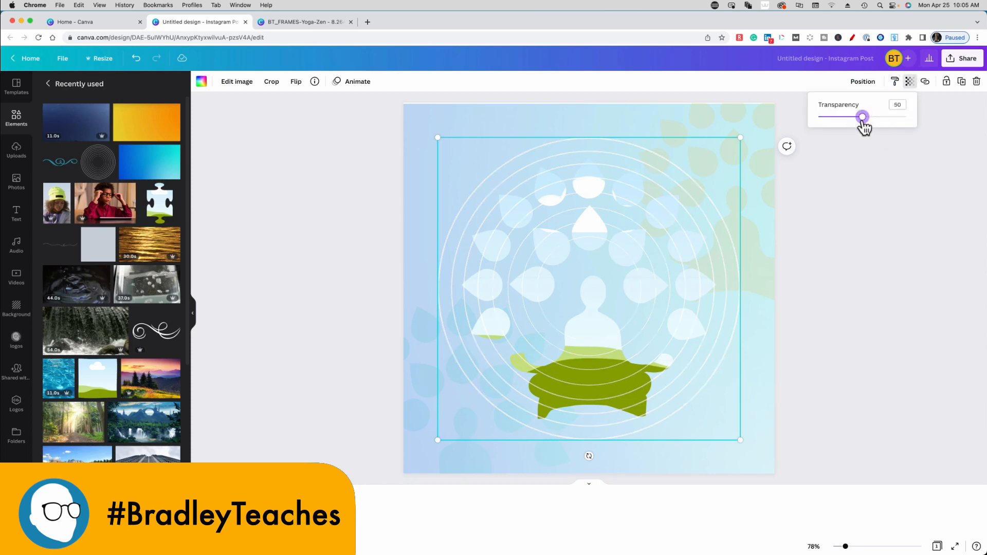
click(863, 83)
click(837, 109)
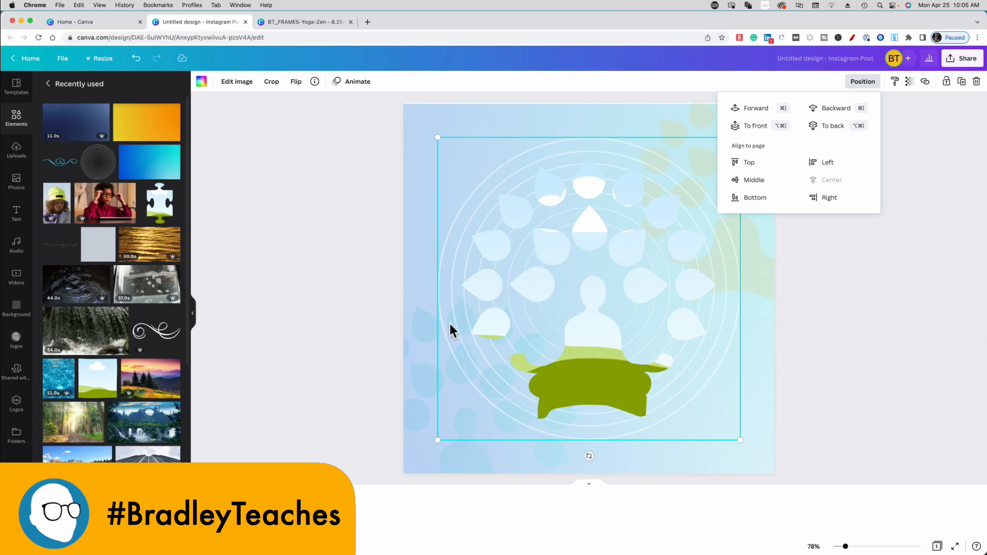
click(826, 111)
click(309, 163)
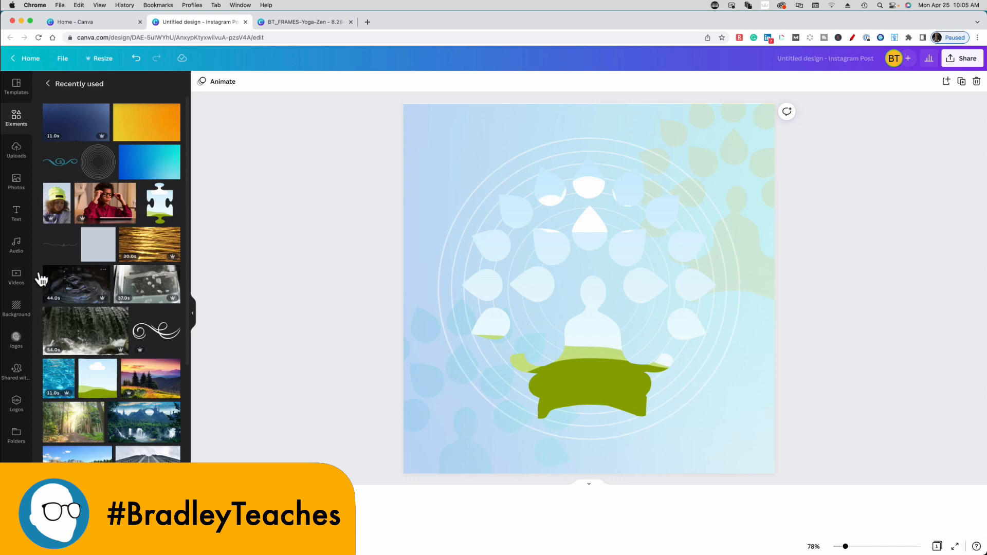
Add the recently used teal swirl, enlarge it well beyond the page's edge, and place it diagonally across the design's upper-right corner
click(60, 162)
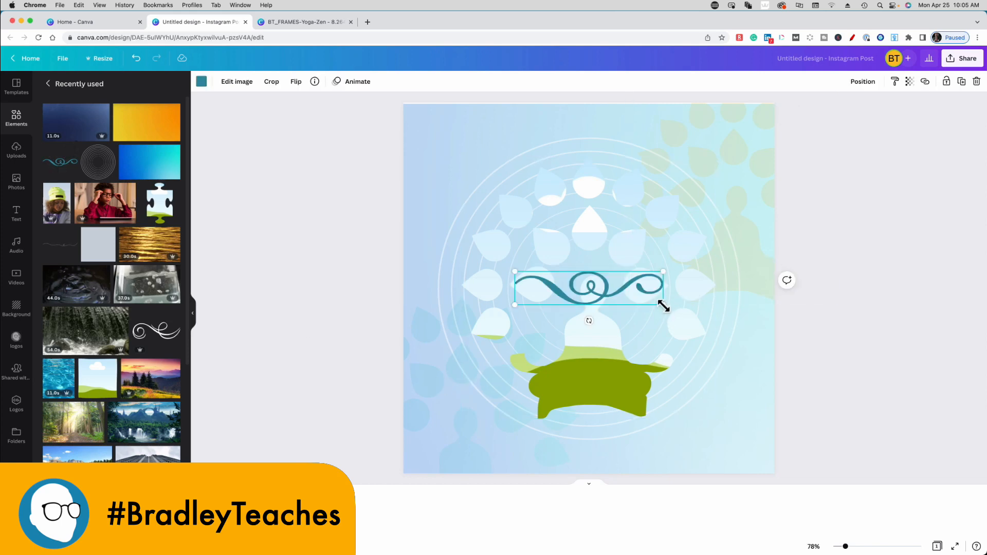
drag(663, 306, 981, 375)
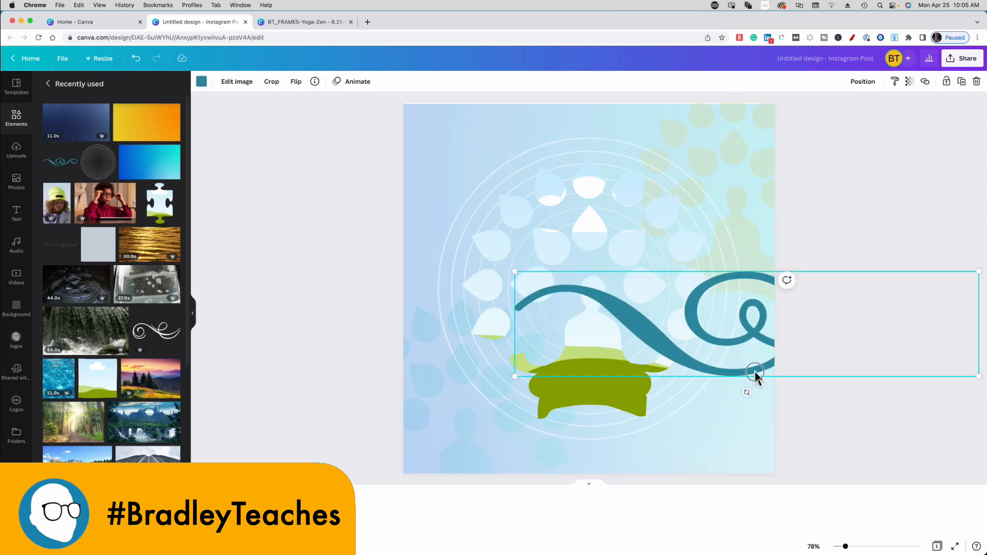
drag(756, 374, 680, 205)
drag(746, 183, 725, 229)
Set the upper-right swirl's transparency to 40 and recolor it with a greyer version of the light blue sampled from the background
click(910, 81)
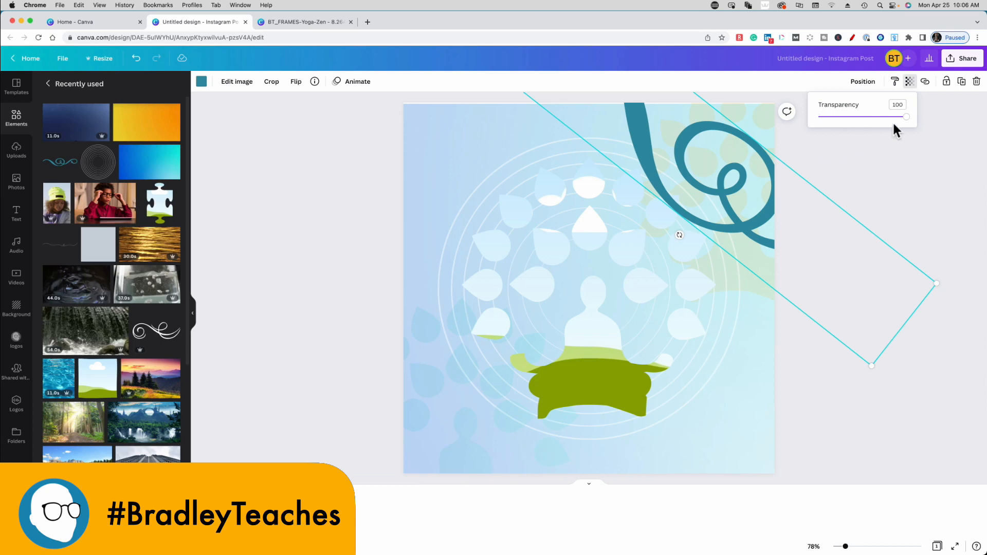
drag(906, 118, 854, 123)
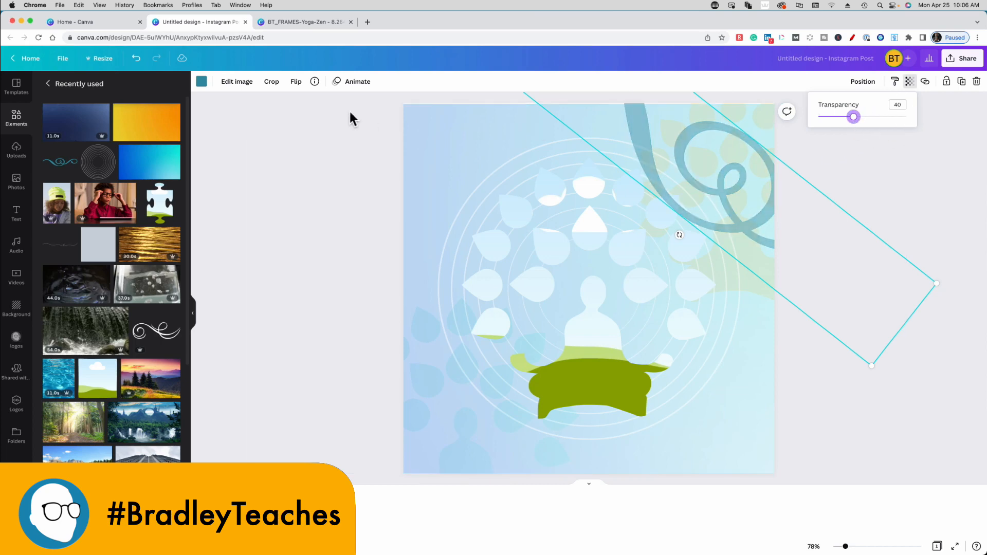
click(201, 82)
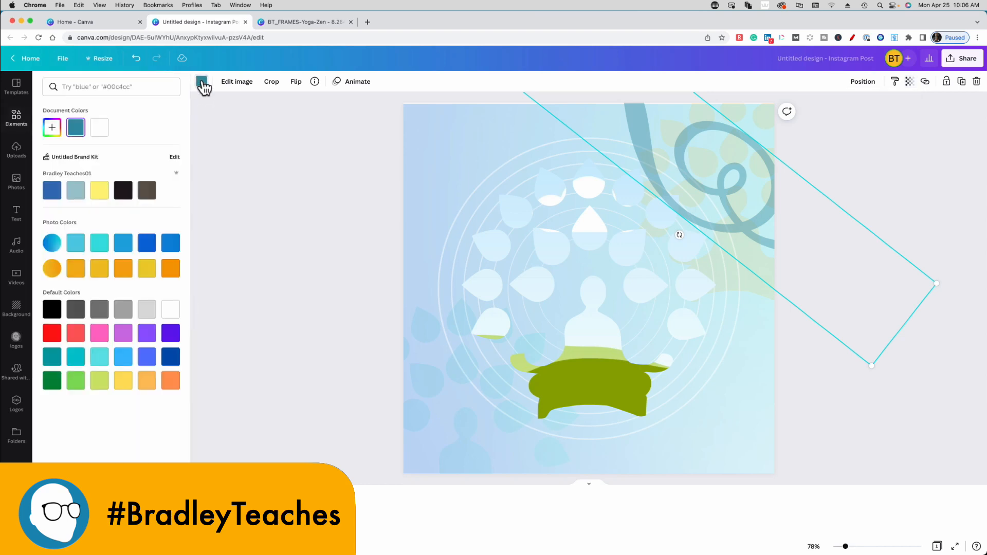
click(52, 127)
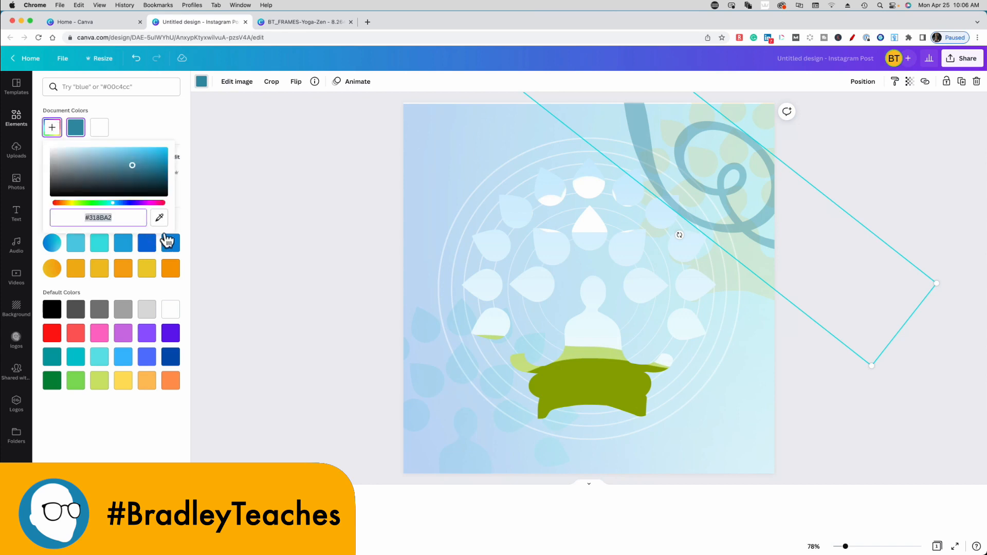
click(160, 217)
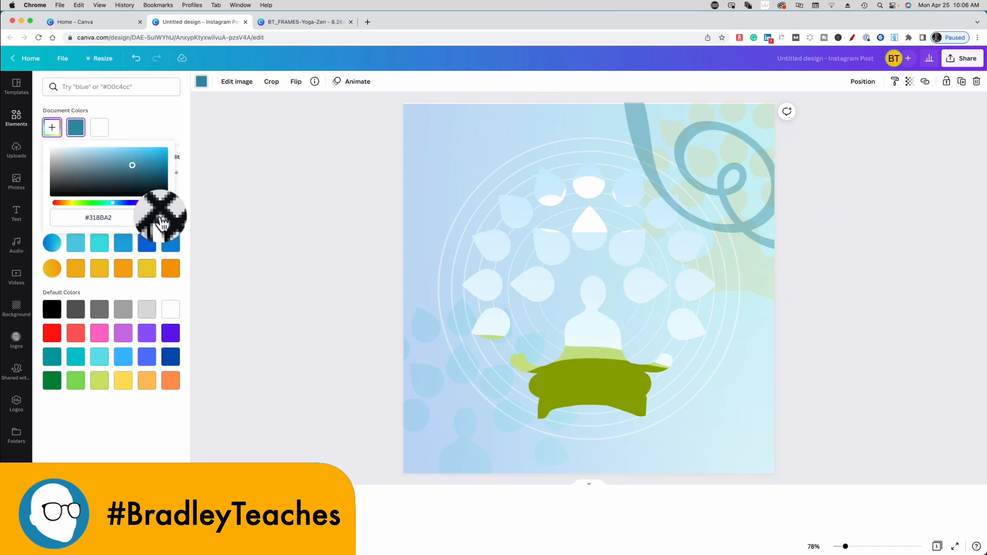
click(430, 249)
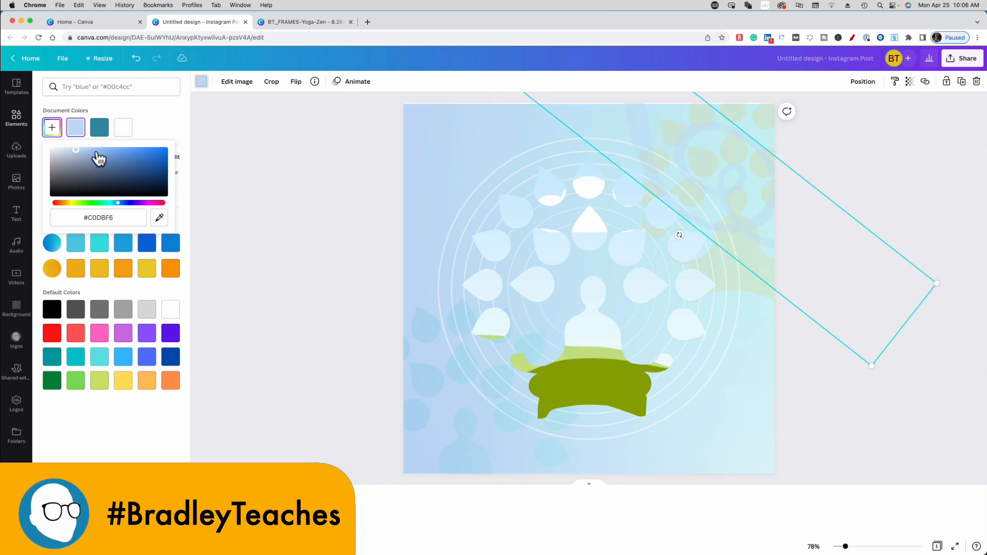
drag(77, 150, 60, 149)
click(220, 128)
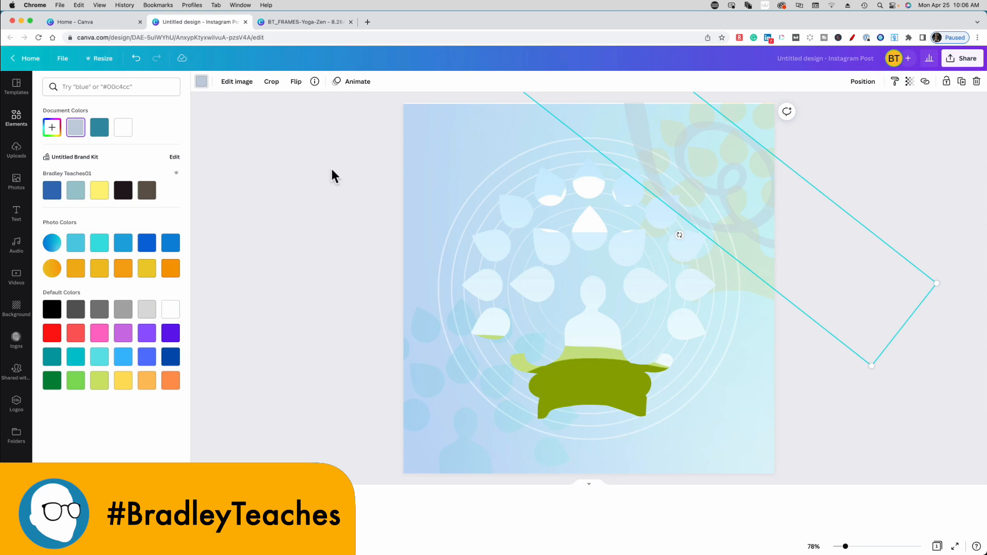
Send the upper-right swirl to the back and set its transparency to 19
click(910, 82)
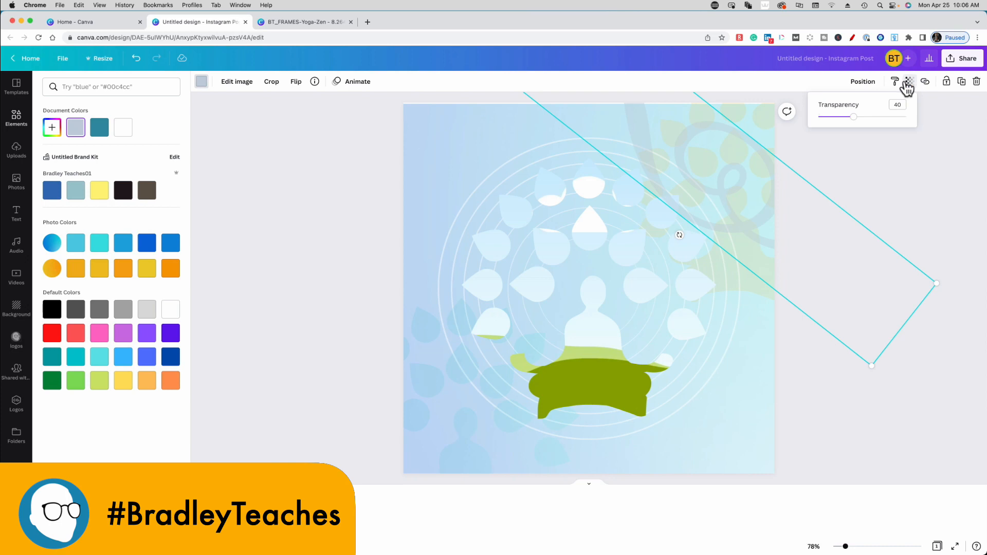
click(863, 82)
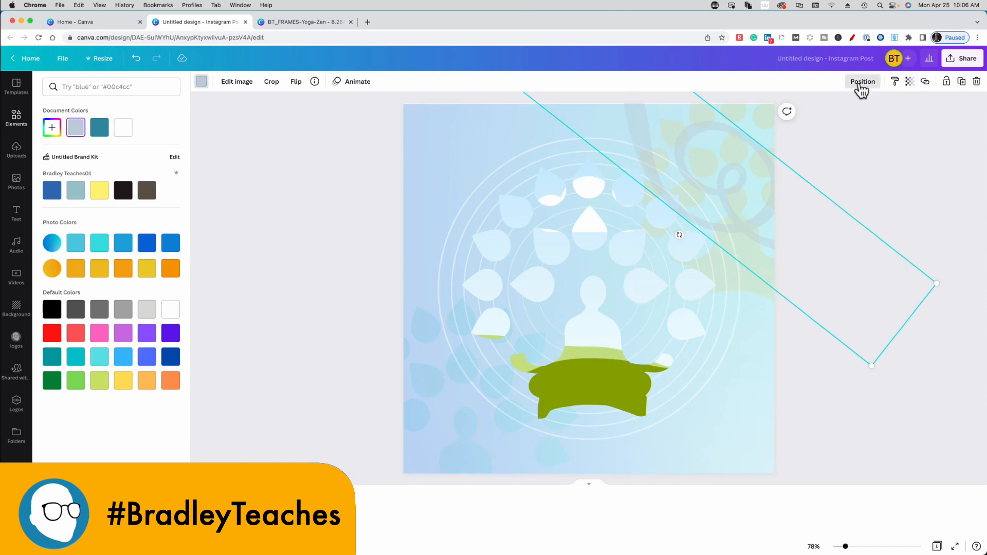
click(832, 129)
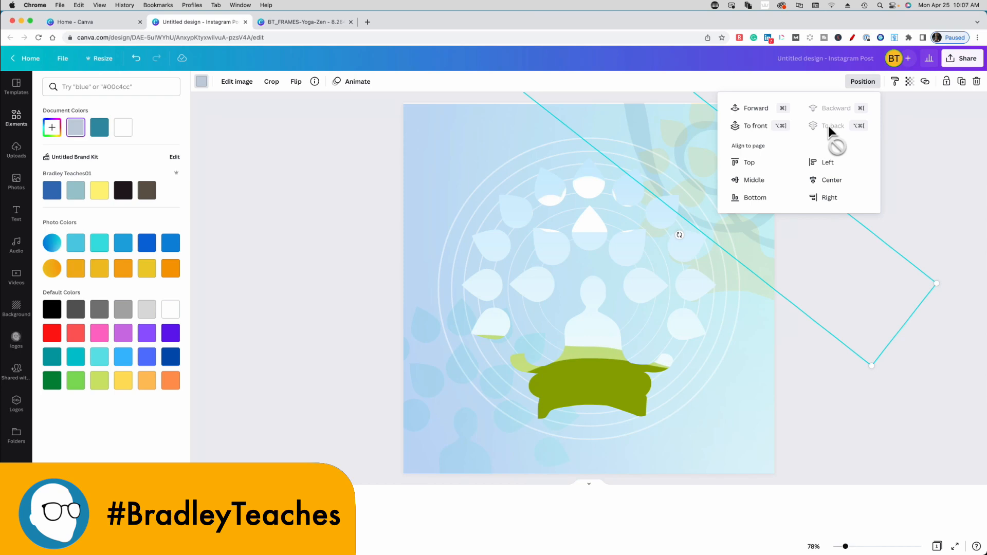
click(909, 81)
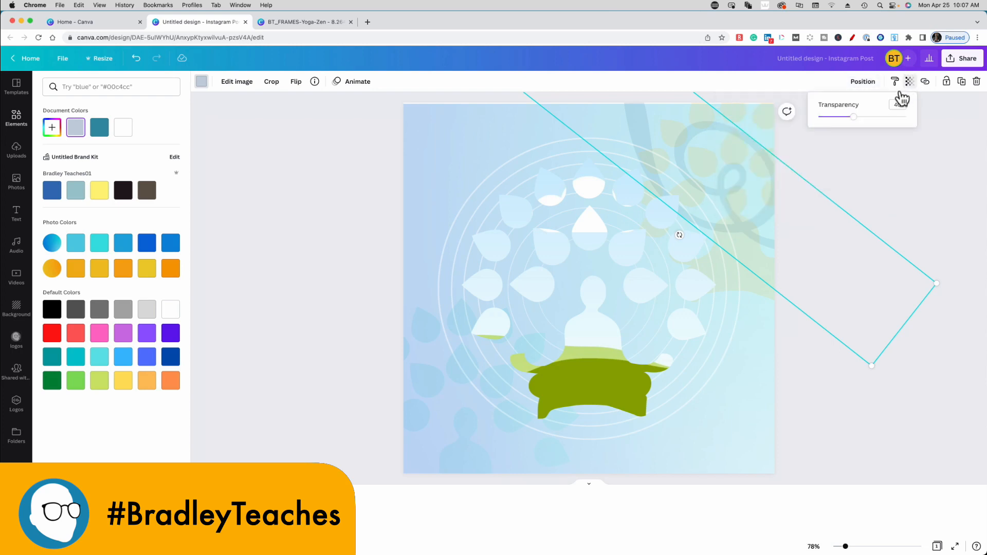
drag(853, 118, 836, 121)
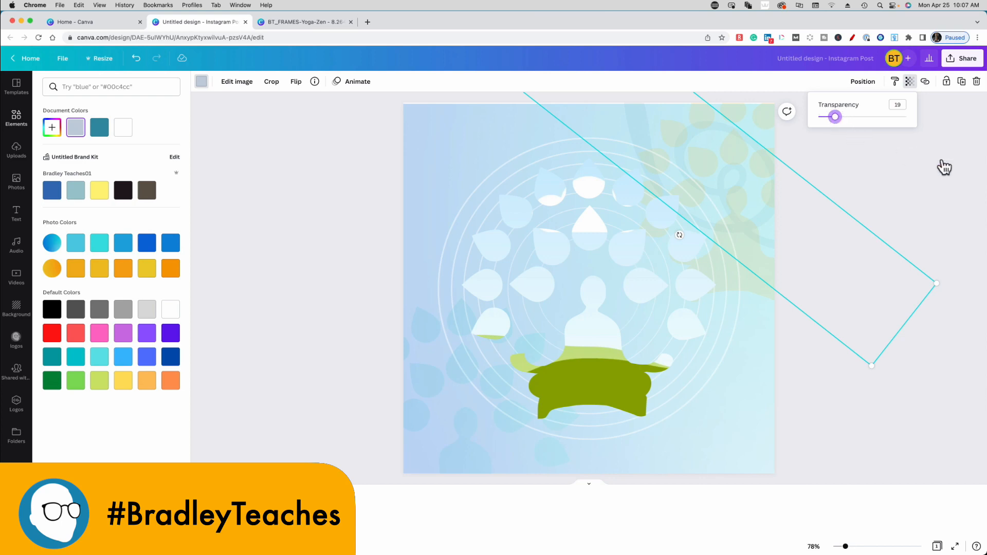
click(928, 166)
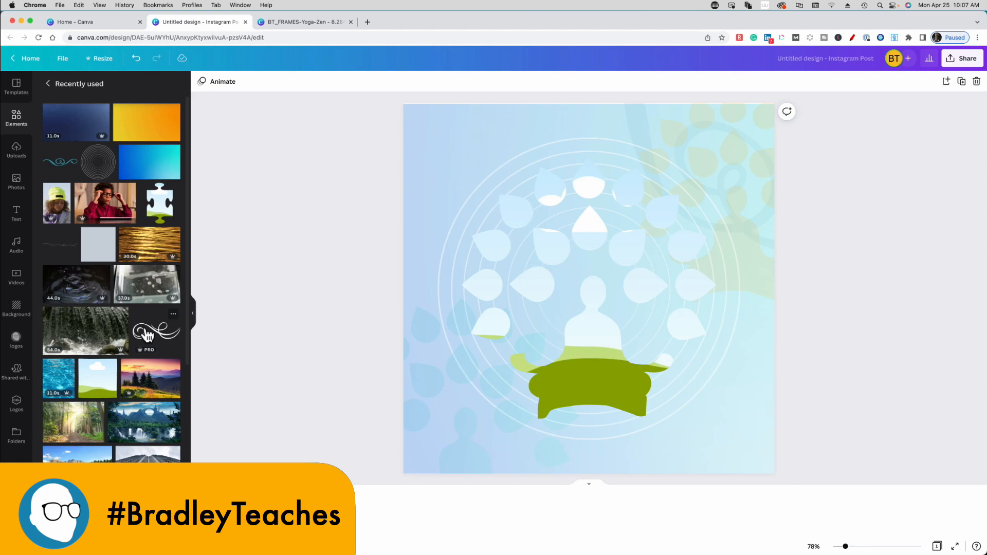
Add the Decorative Swirl graphic, enlarge it, and rotate it diagonally so it partly overhangs the design's lower-left corner
click(173, 314)
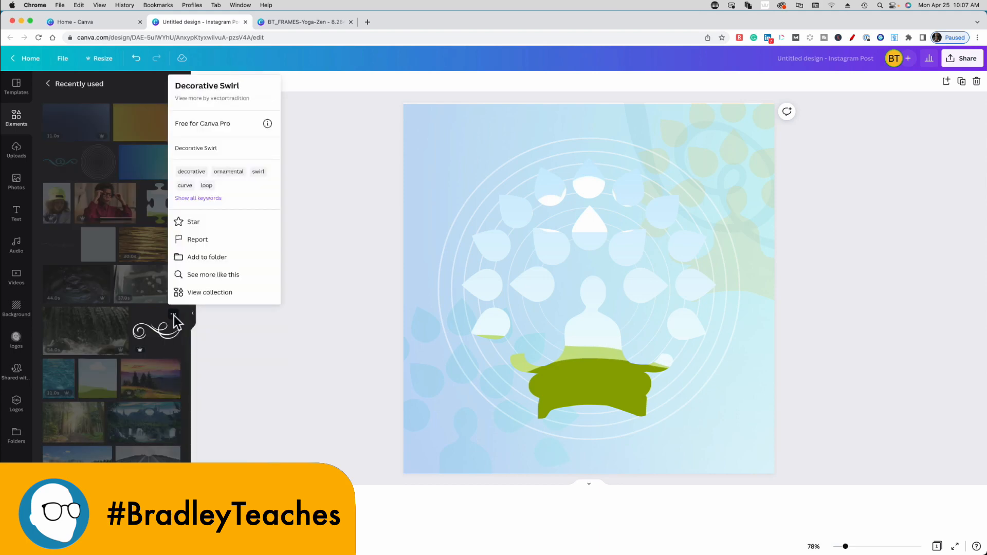
drag(175, 323, 419, 392)
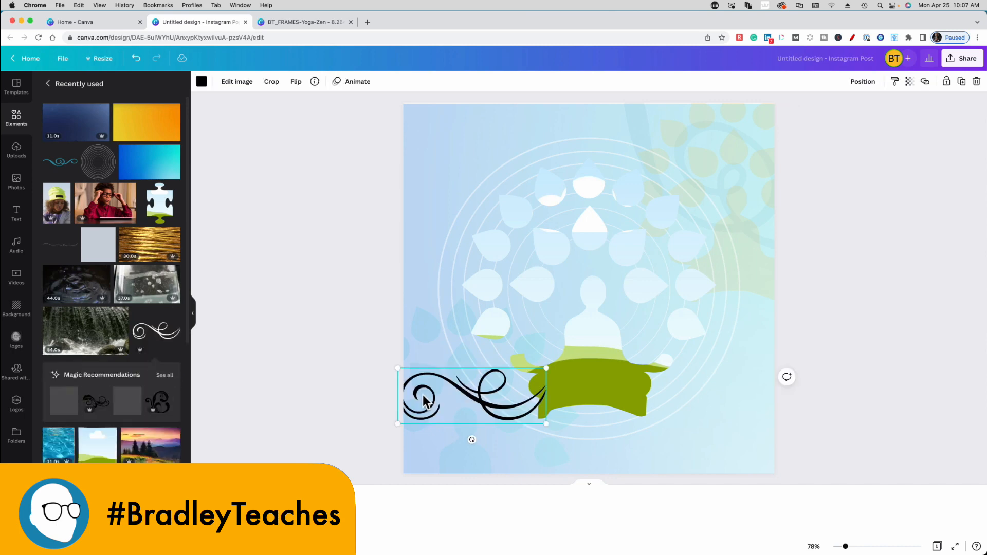
drag(542, 418, 838, 478)
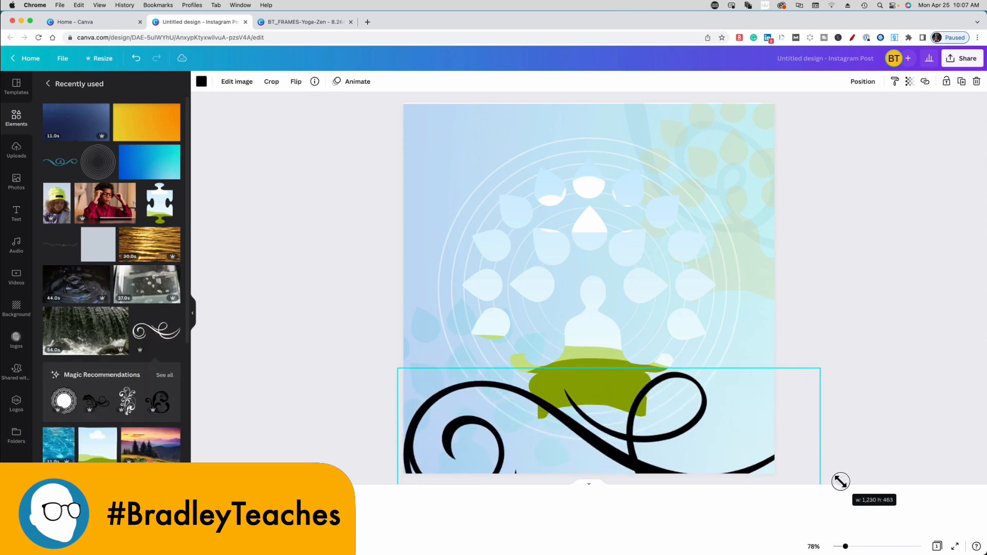
drag(634, 472, 533, 490)
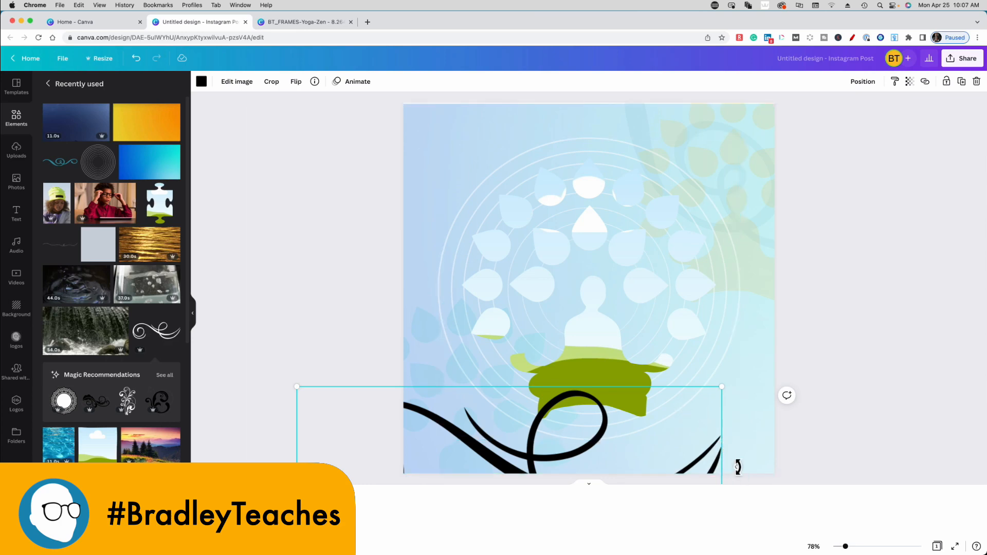
drag(738, 467, 582, 541)
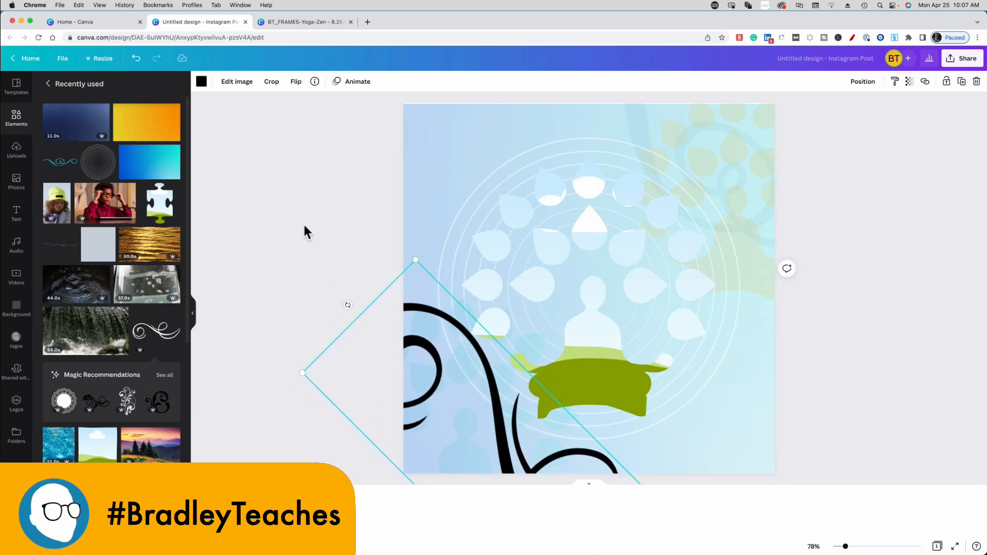
Recolor the lower-left decorative swirl with the greyish-blue document color and set its transparency to 28
click(201, 82)
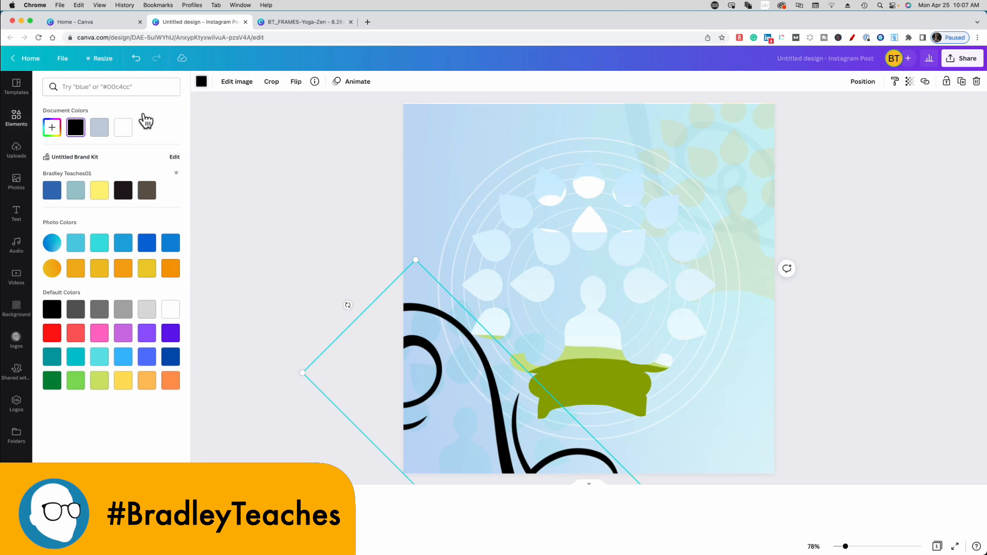
click(99, 133)
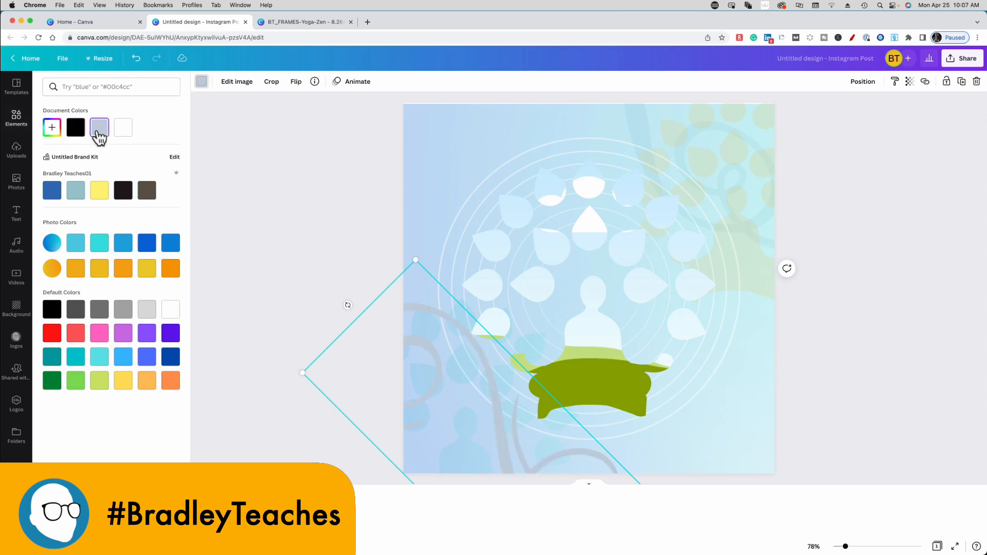
click(910, 82)
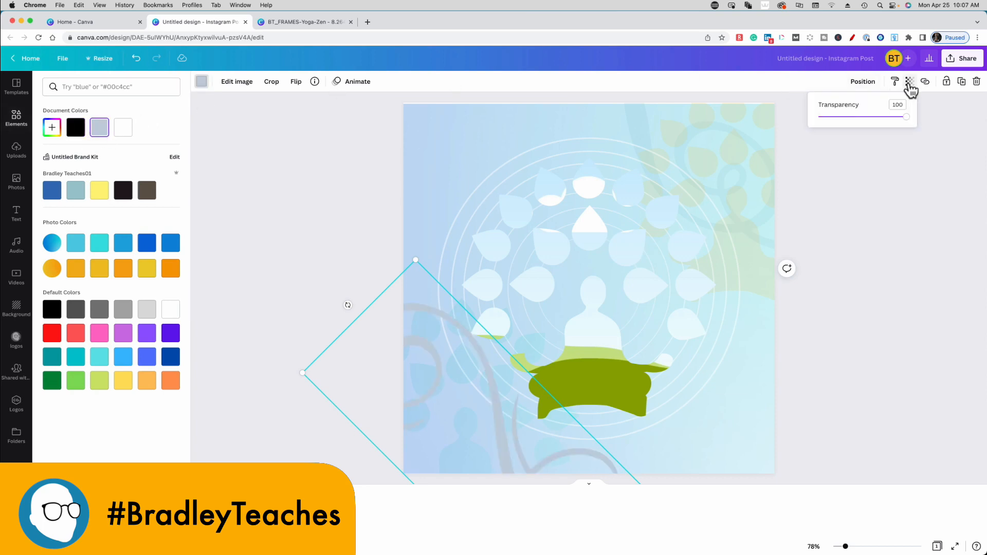
drag(907, 122, 848, 121)
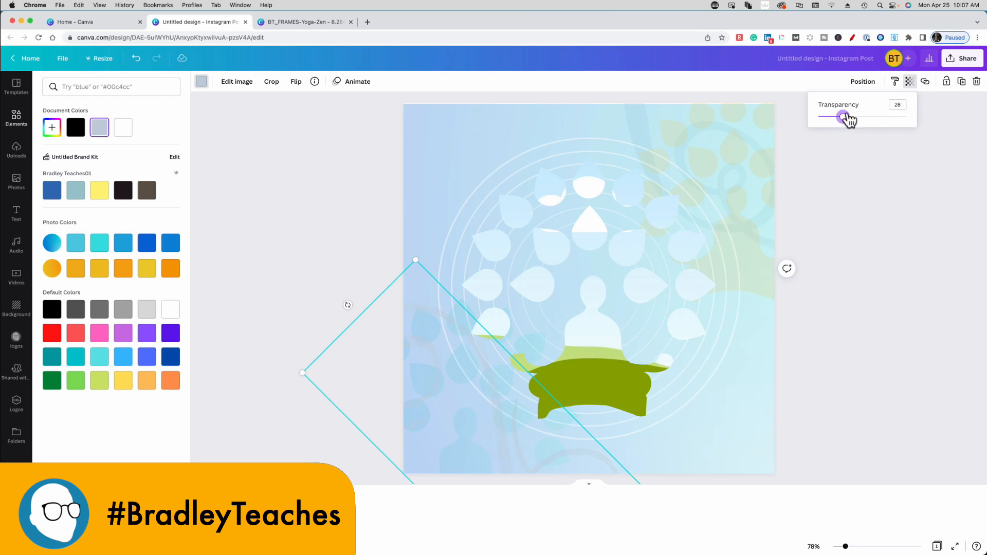
Send the lower-left decorative swirl to the back, behind the frames and circles
click(863, 81)
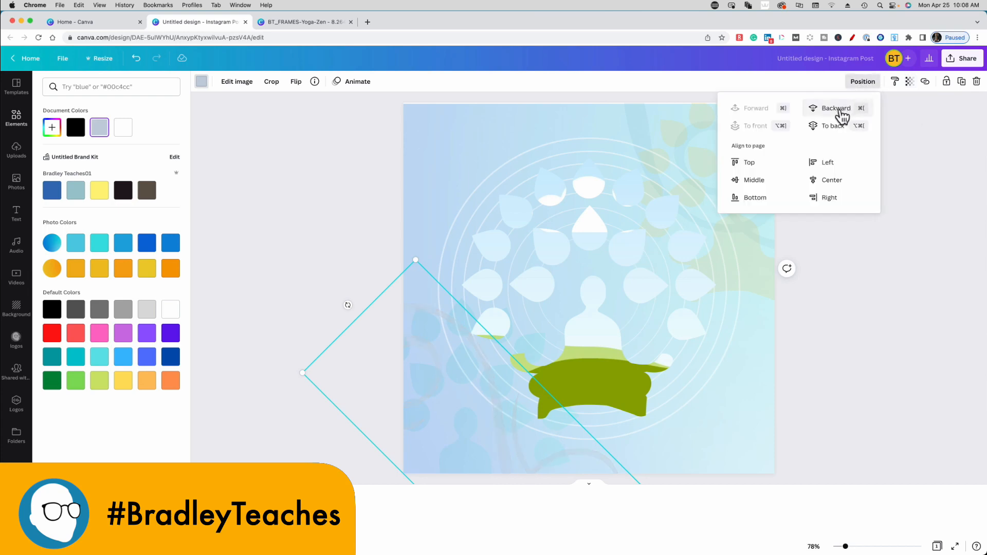
click(839, 130)
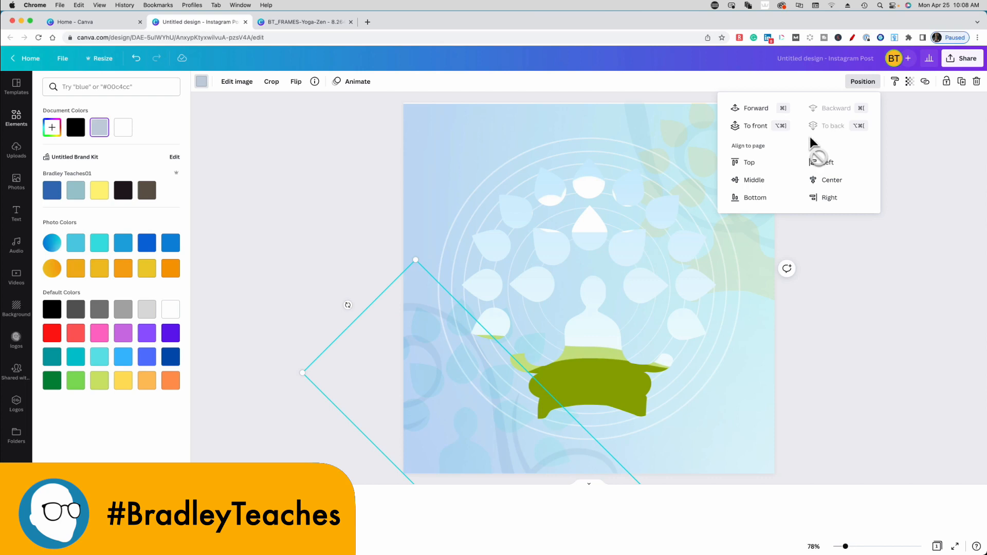
click(301, 163)
click(299, 163)
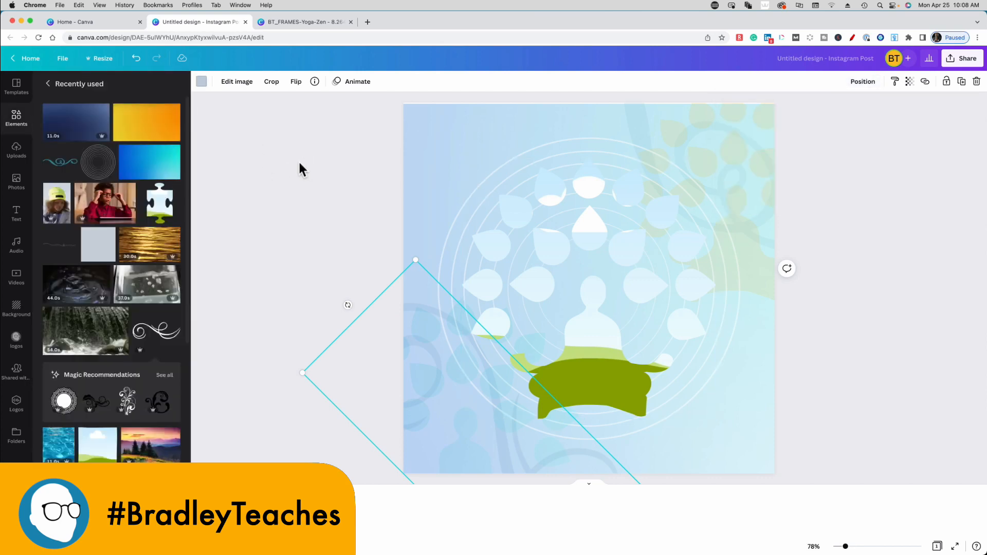
Duplicate the central figure frame and color the copy white with a transparency of 63
click(300, 168)
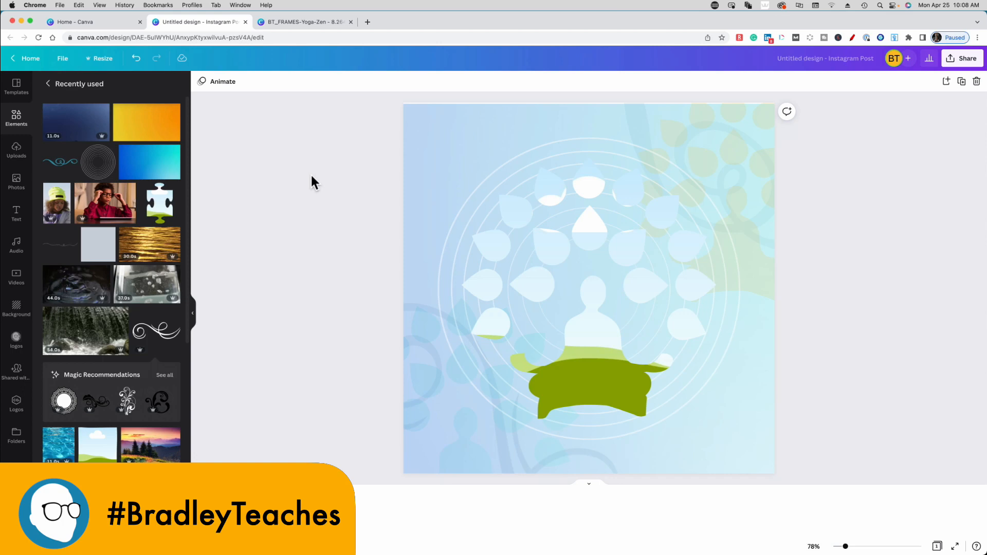
click(604, 380)
key(super+d)
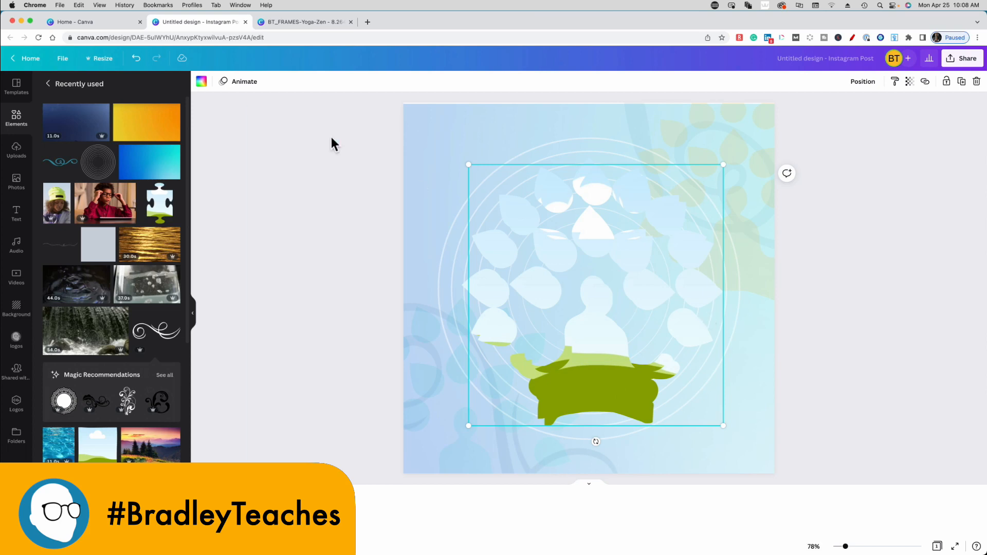
click(201, 82)
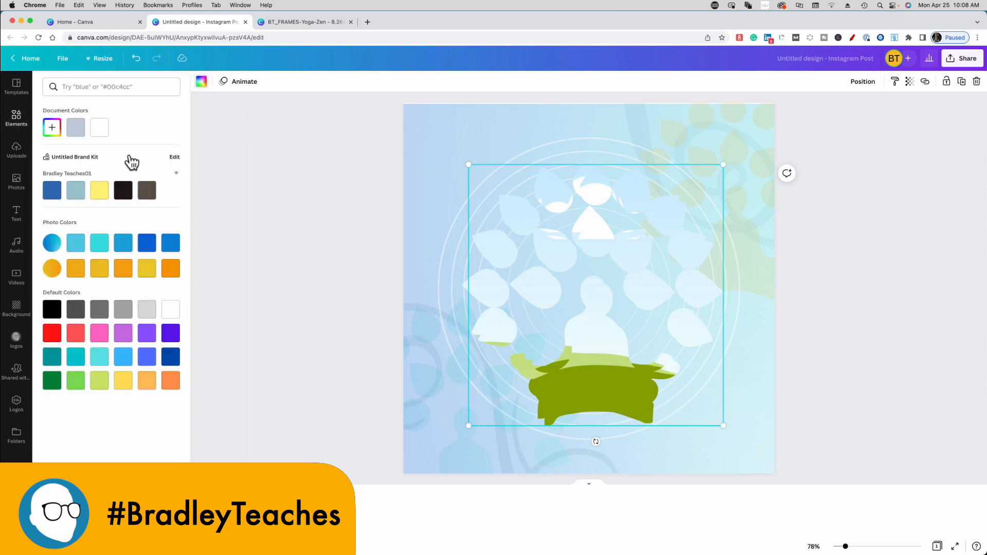
click(171, 309)
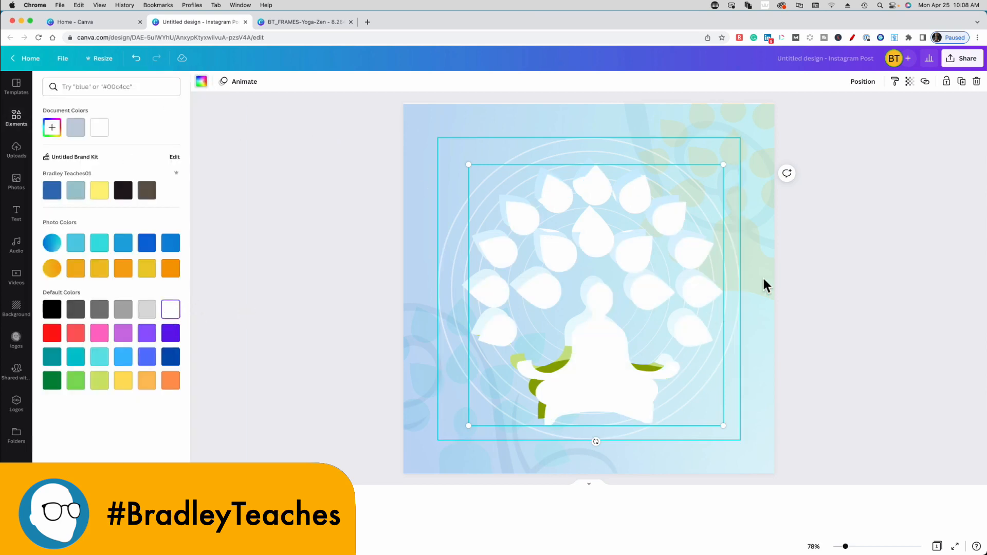
click(910, 82)
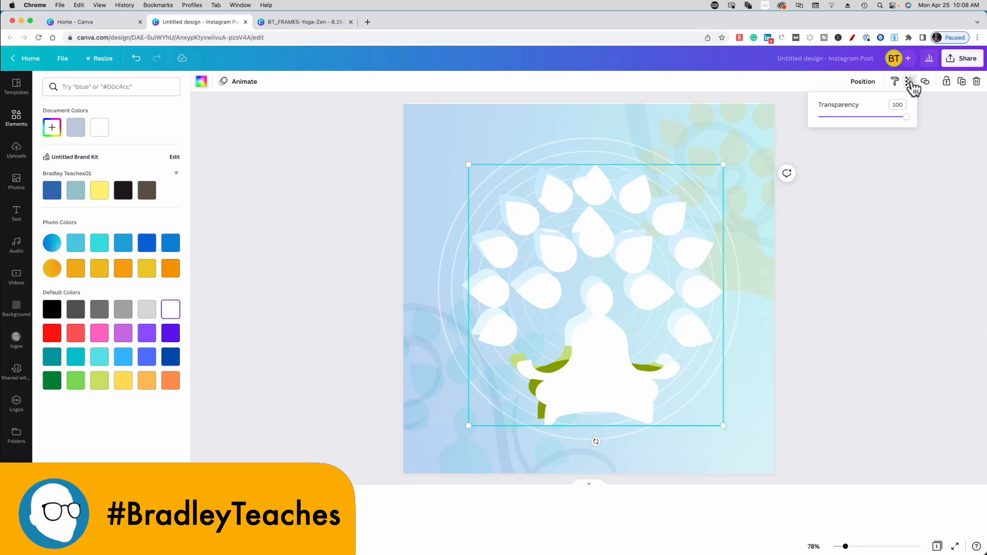
drag(907, 117, 875, 118)
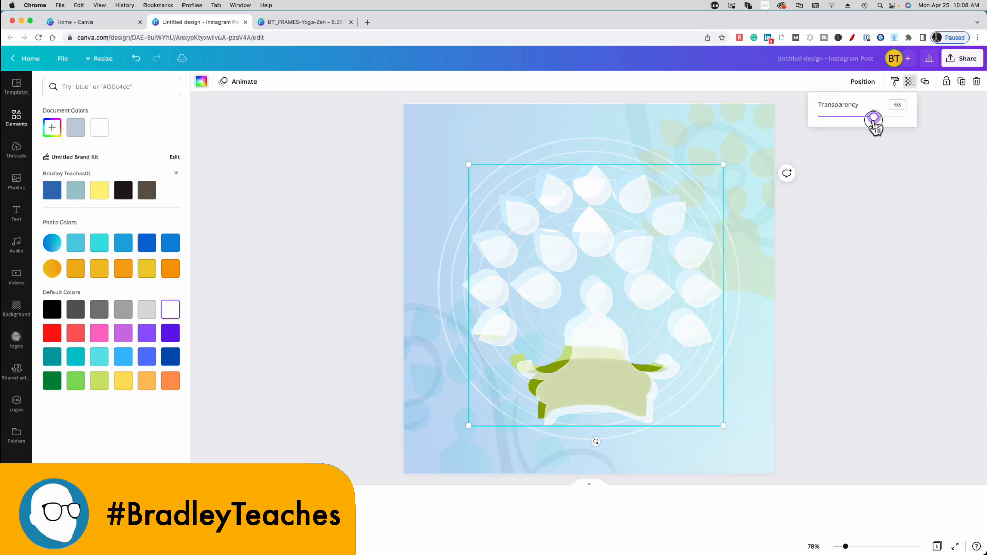
Enlarge the white frame copy slightly beyond the original figure frame and center it so it forms an even outline
drag(617, 393, 612, 388)
drag(716, 417, 742, 446)
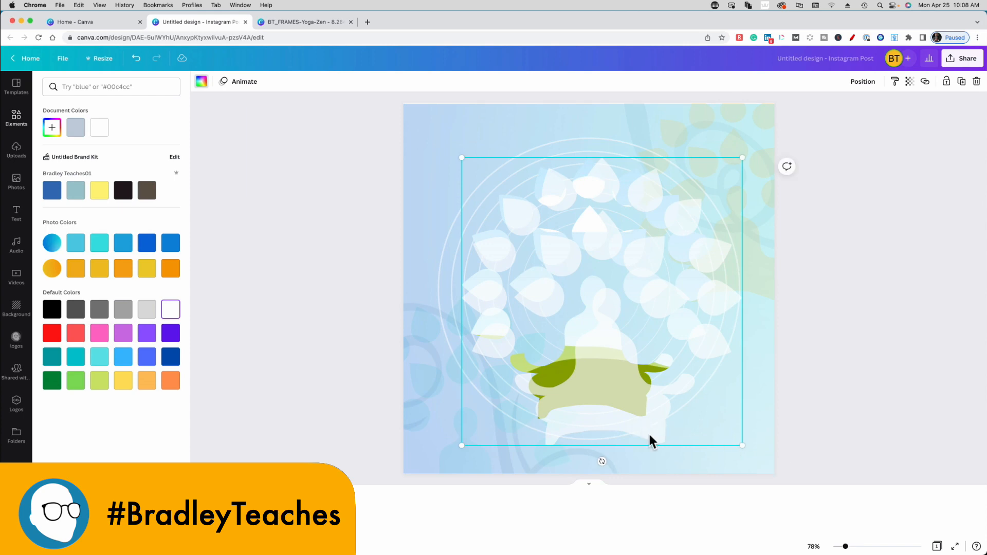
drag(648, 434, 637, 413)
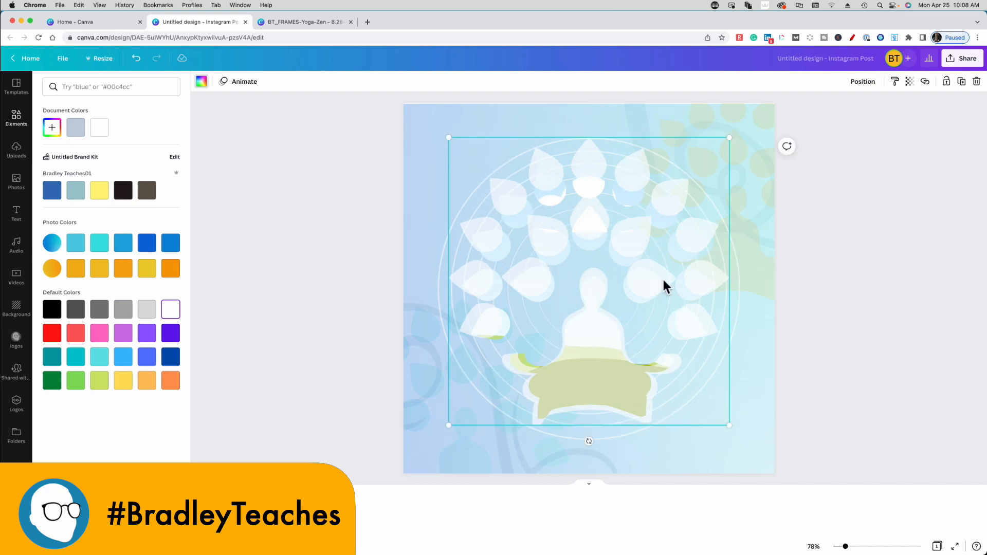
drag(728, 138, 722, 149)
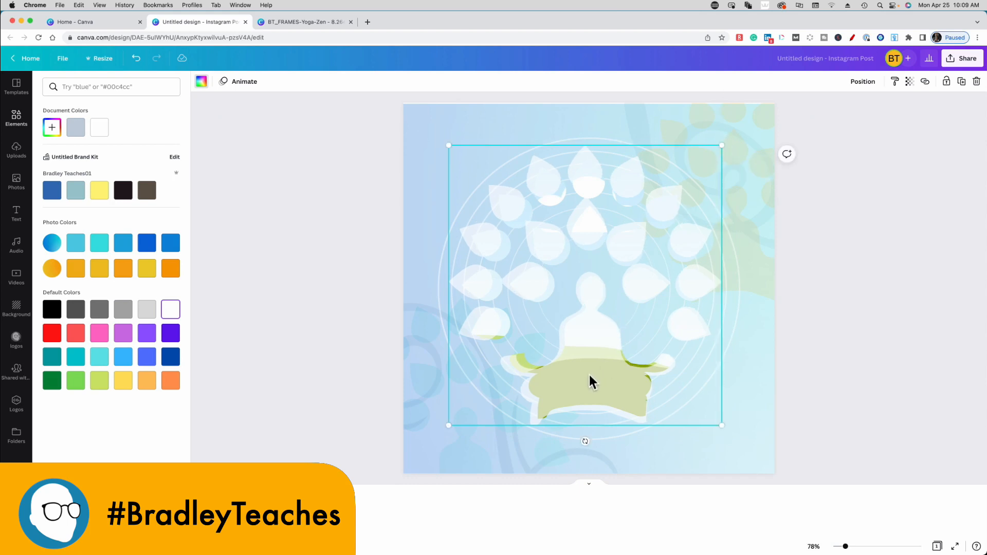
Send the white frame copy one layer backward, behind the original figure frame
click(861, 84)
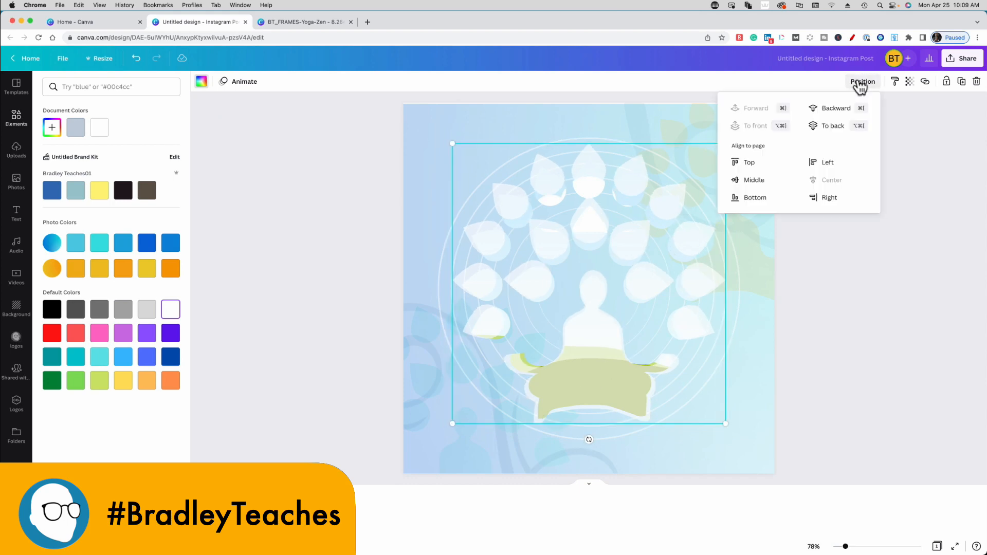
click(834, 114)
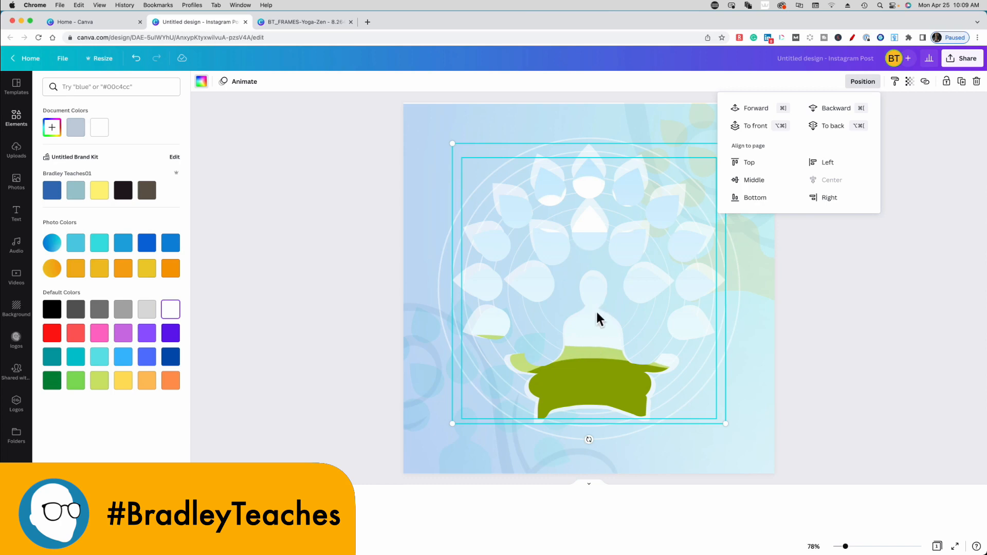
key(Escape)
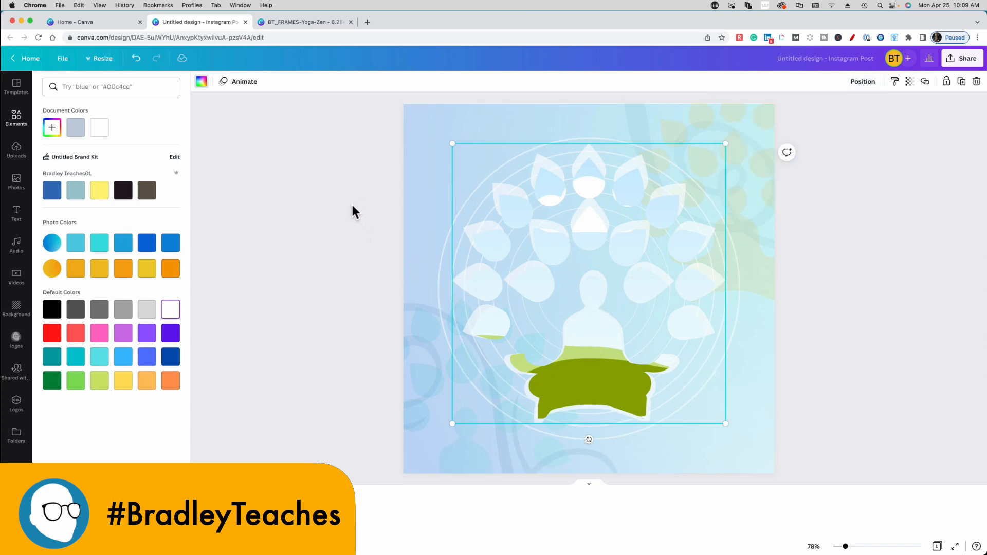
key(Escape)
Fill the central figure frame with the recently used Water drop slow motion video
click(338, 206)
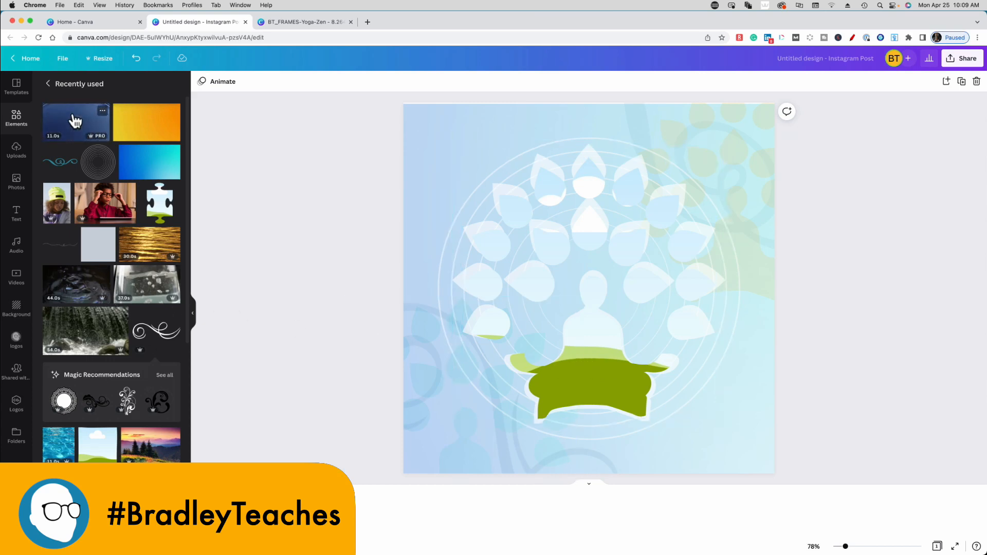
click(103, 112)
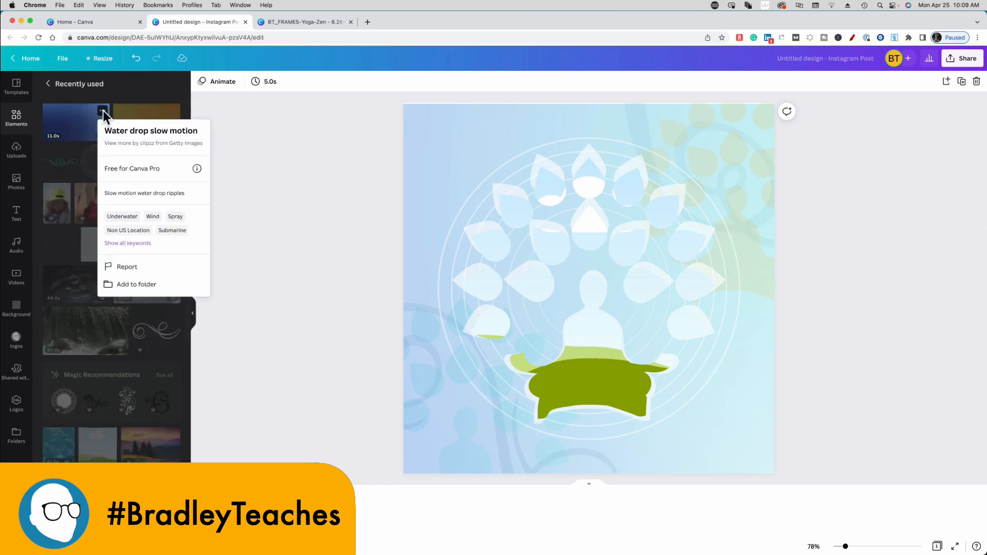
drag(69, 128, 594, 362)
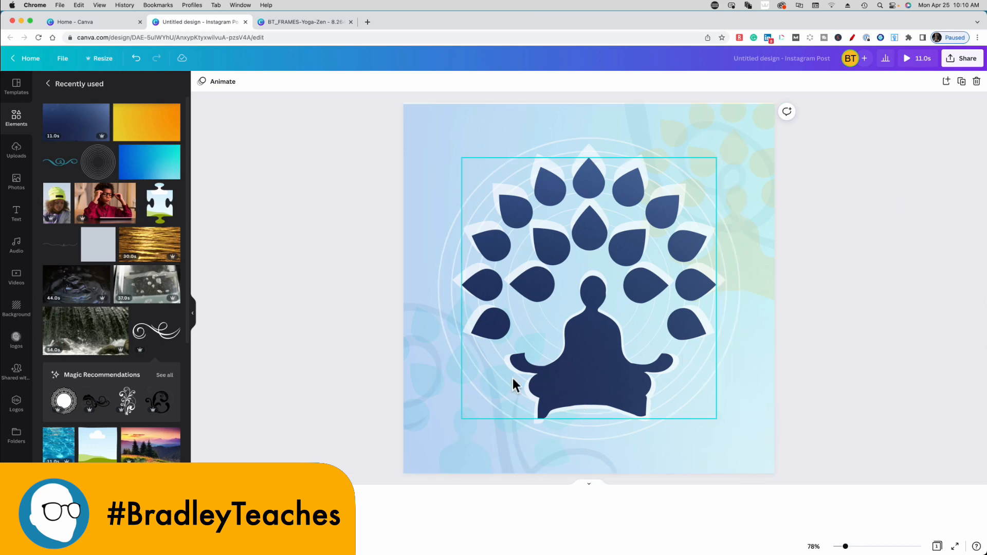
Trim the start and end of the frame's water drop video to a 5.2-second clip
click(594, 354)
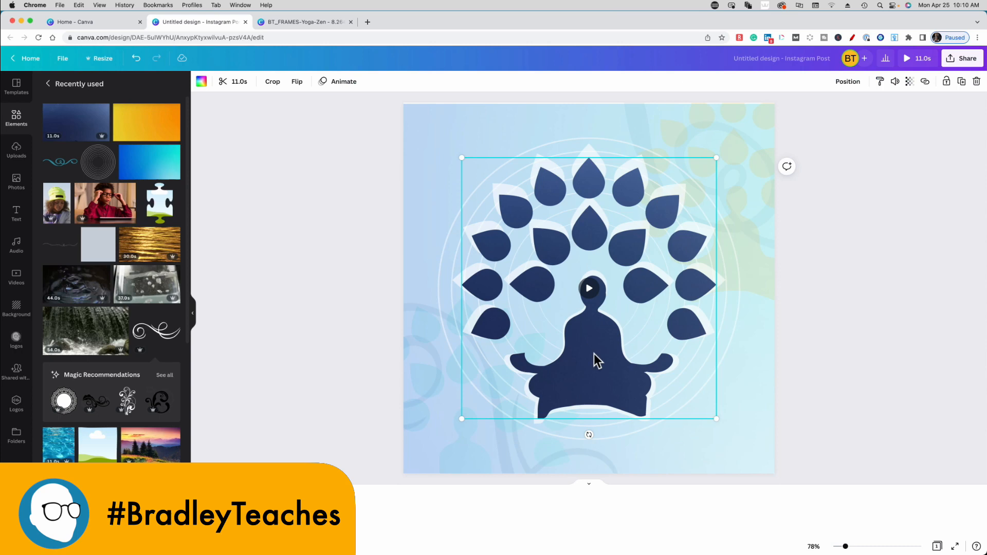
click(233, 85)
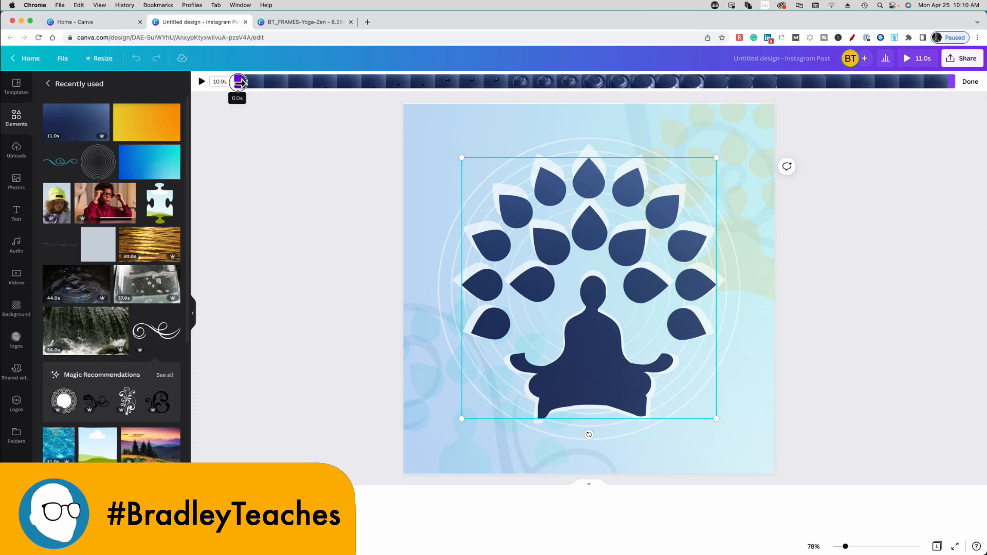
drag(238, 83, 429, 94)
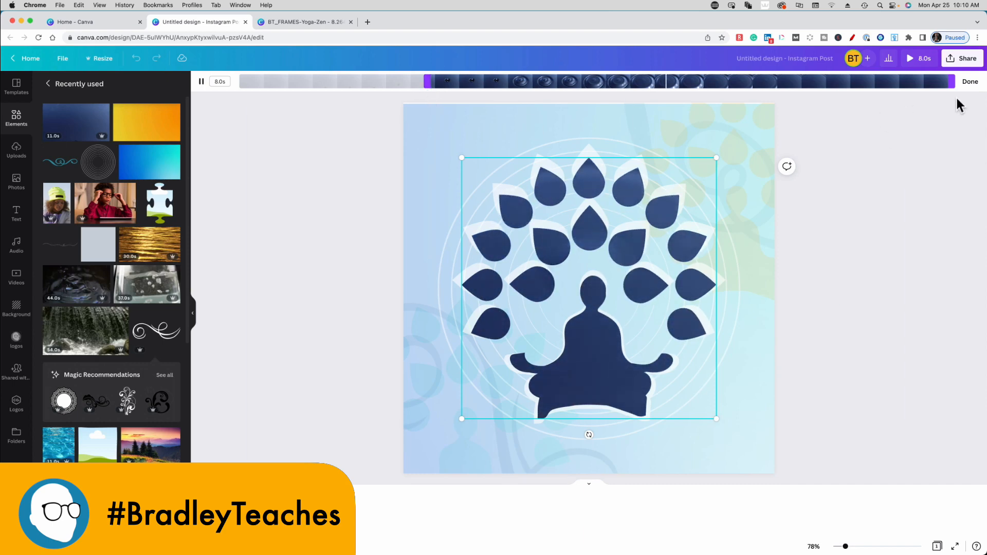
drag(952, 84, 769, 85)
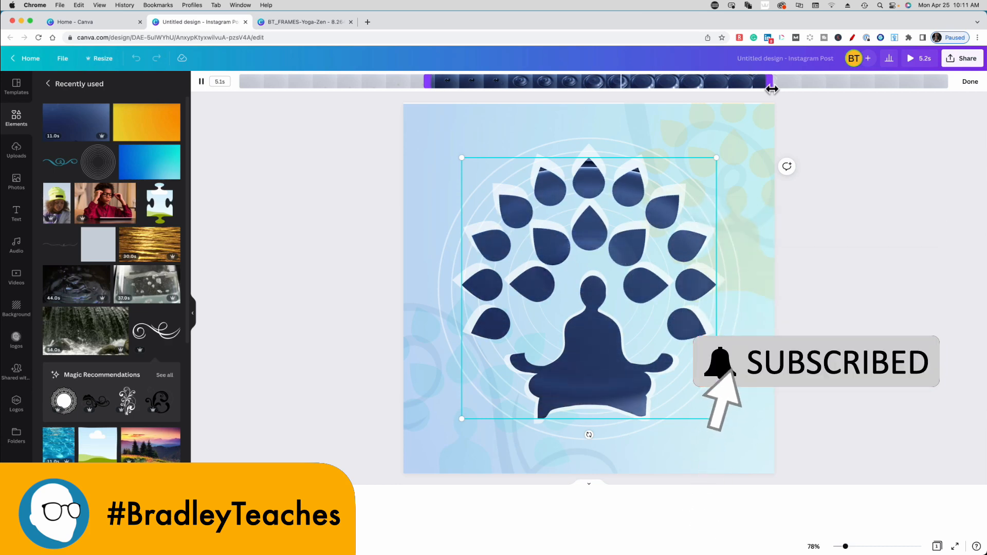
click(315, 177)
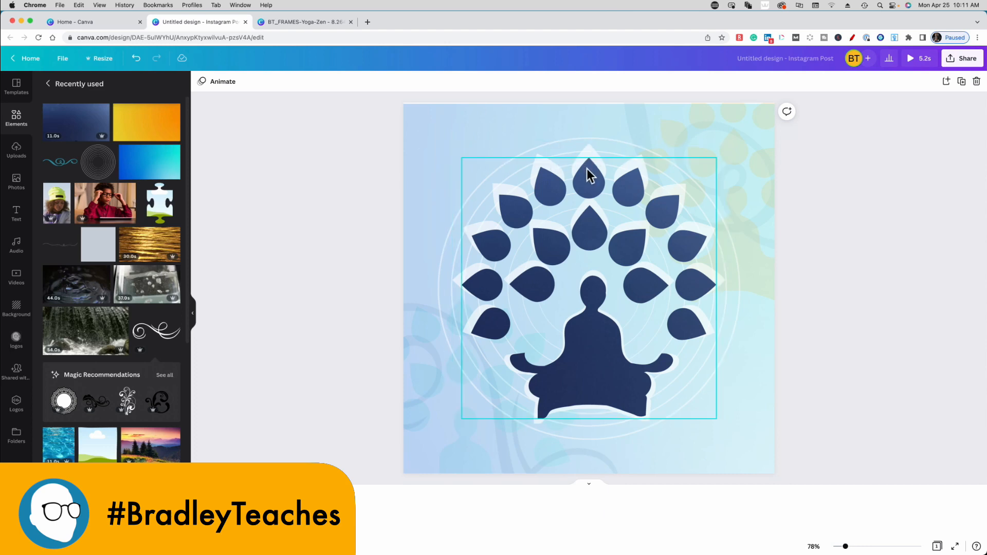
Apply the Breathe scale animation to the white frame copy behind the figure and reduce its scale amount
click(591, 149)
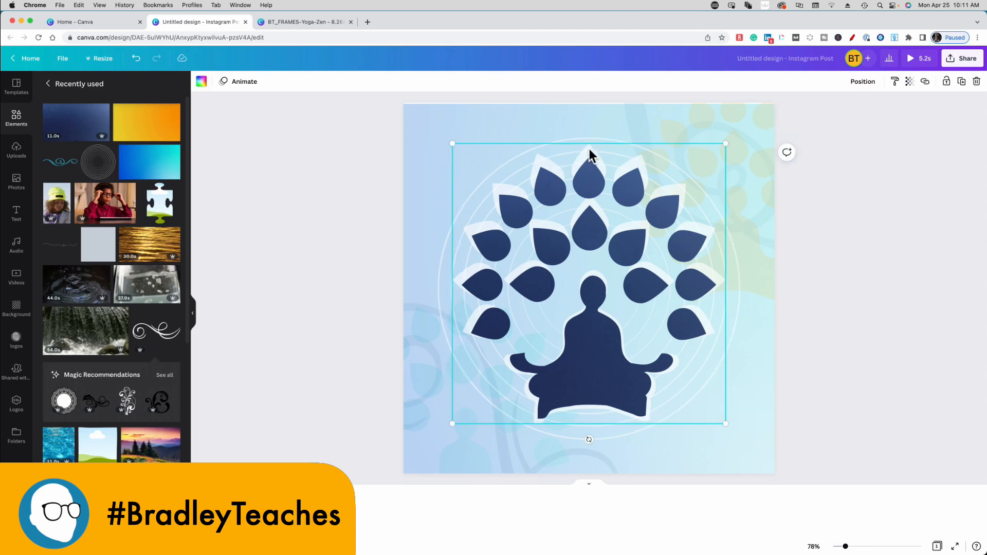
click(244, 82)
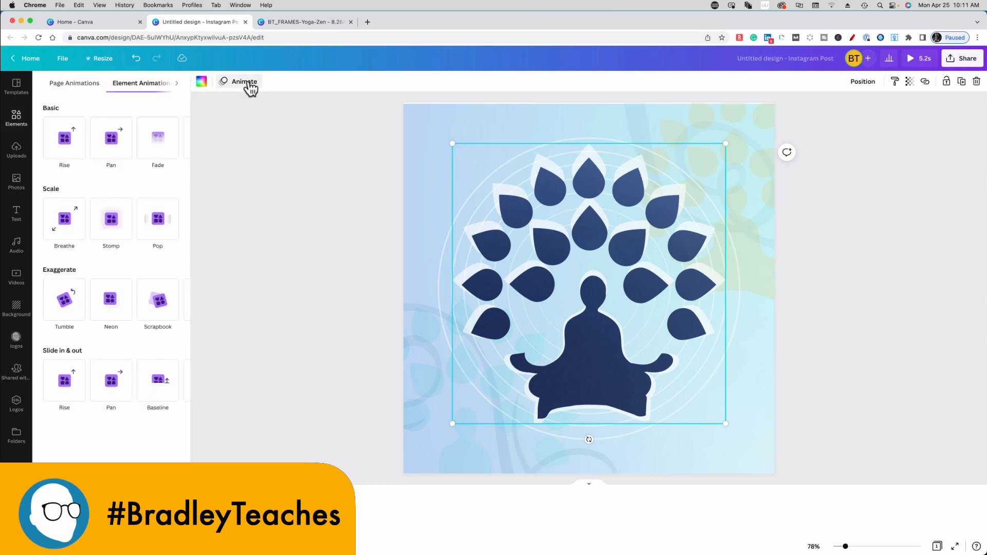
click(69, 222)
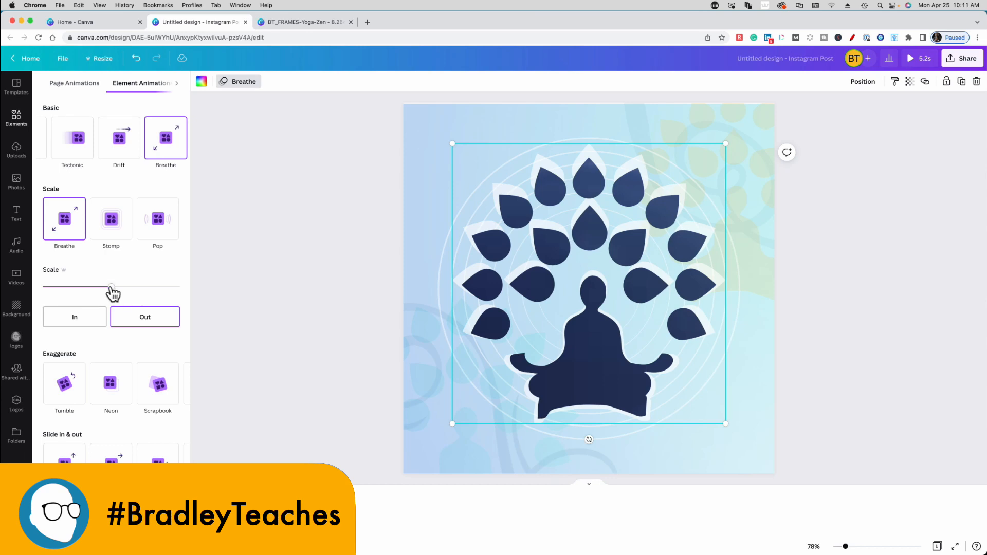
drag(112, 287, 94, 288)
Preview the animated design to check the water drop video and the Breathe effect, and return to editing
click(911, 63)
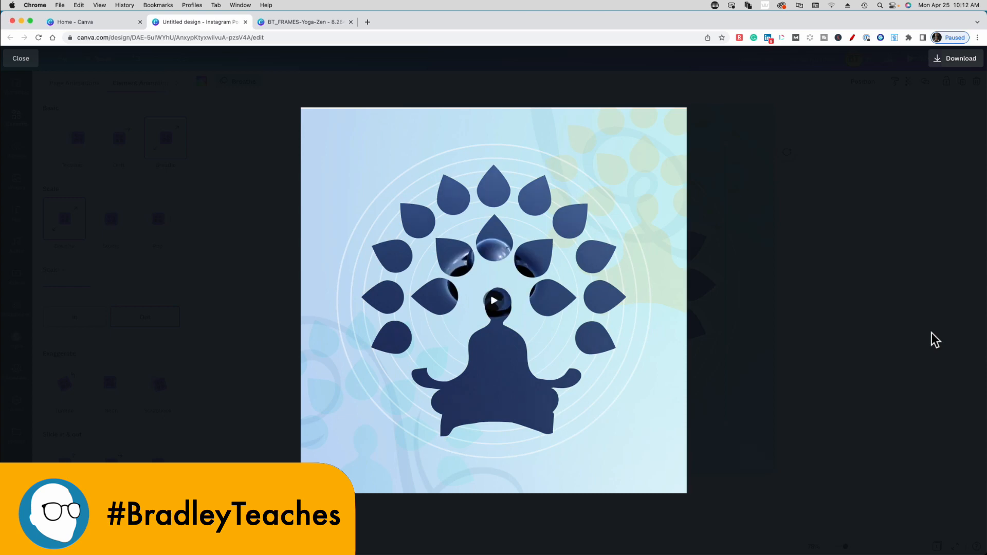
click(17, 62)
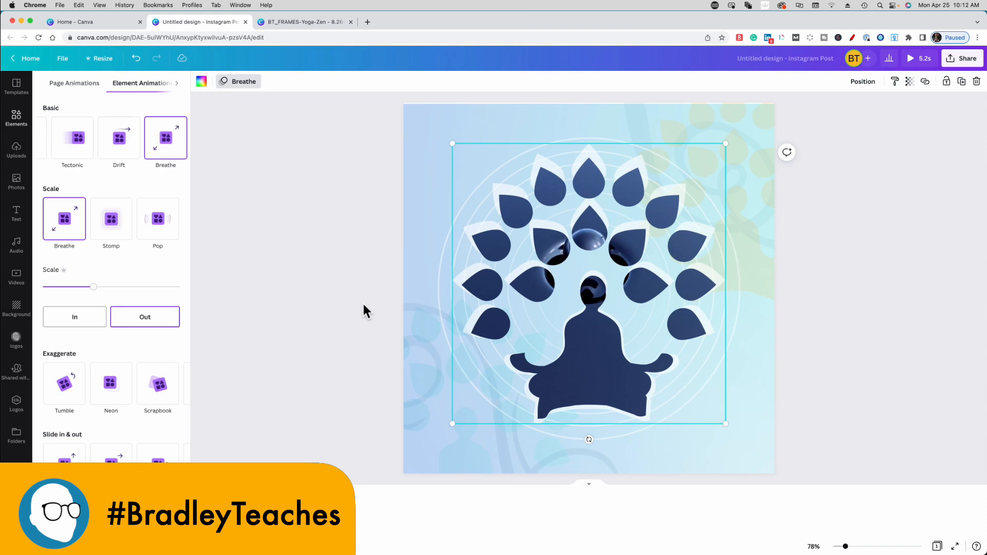
click(369, 310)
click(343, 331)
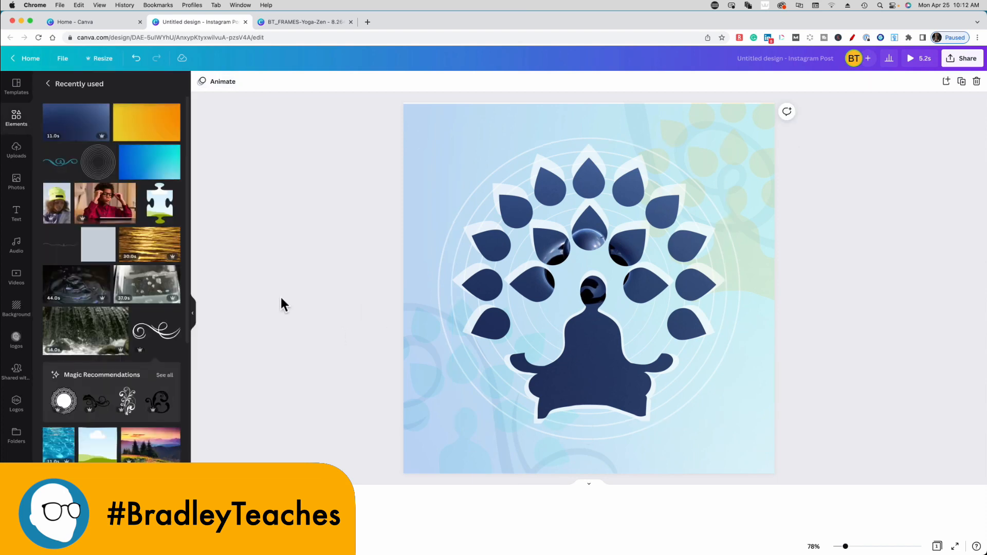
Add a heading reading "Breathe" and place it centered below the meditating figure
click(16, 214)
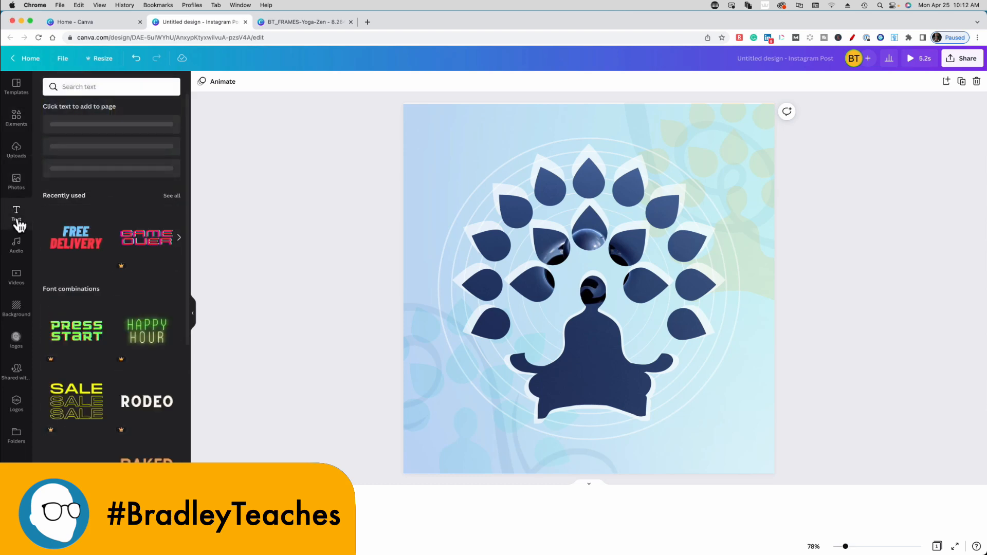
click(92, 133)
double_click(592, 289)
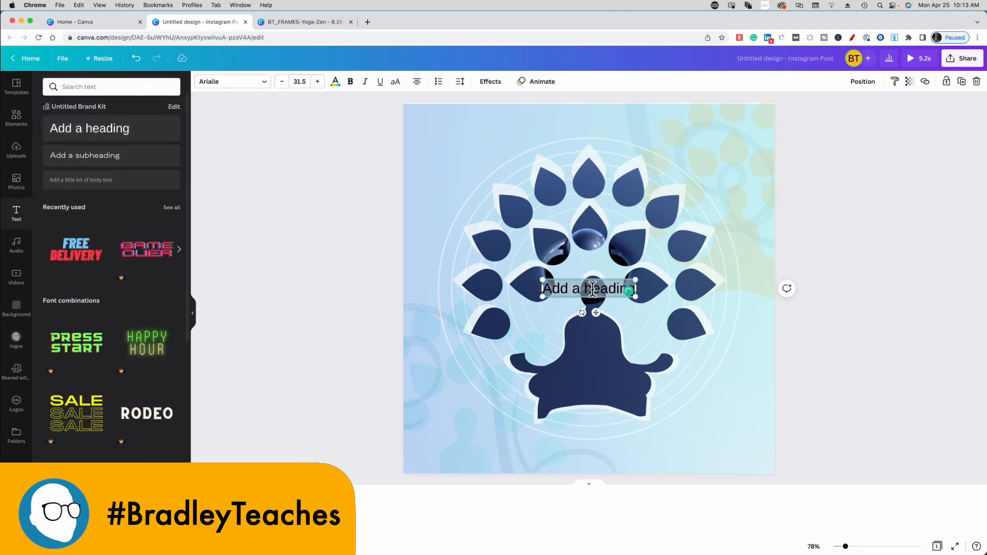
text(Breathe)
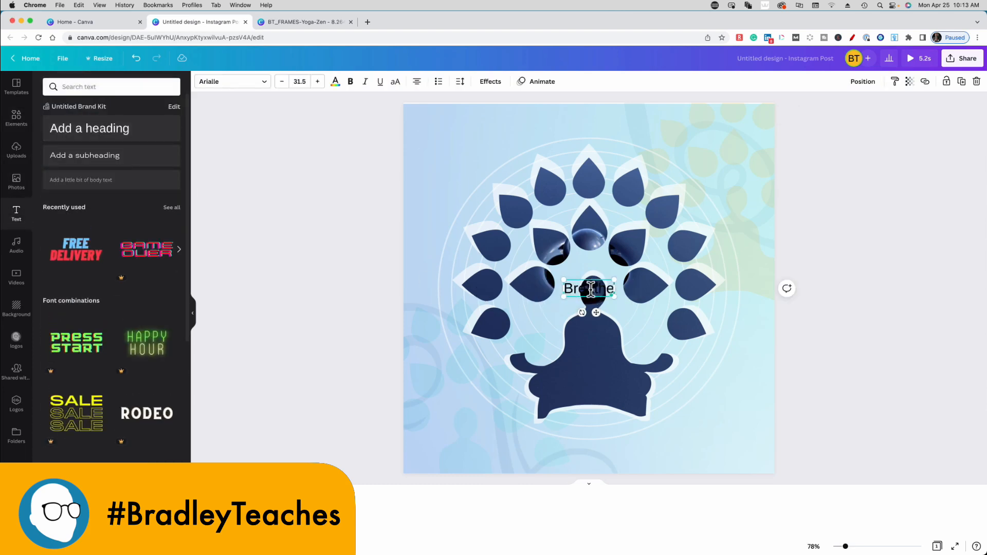
drag(608, 295, 609, 458)
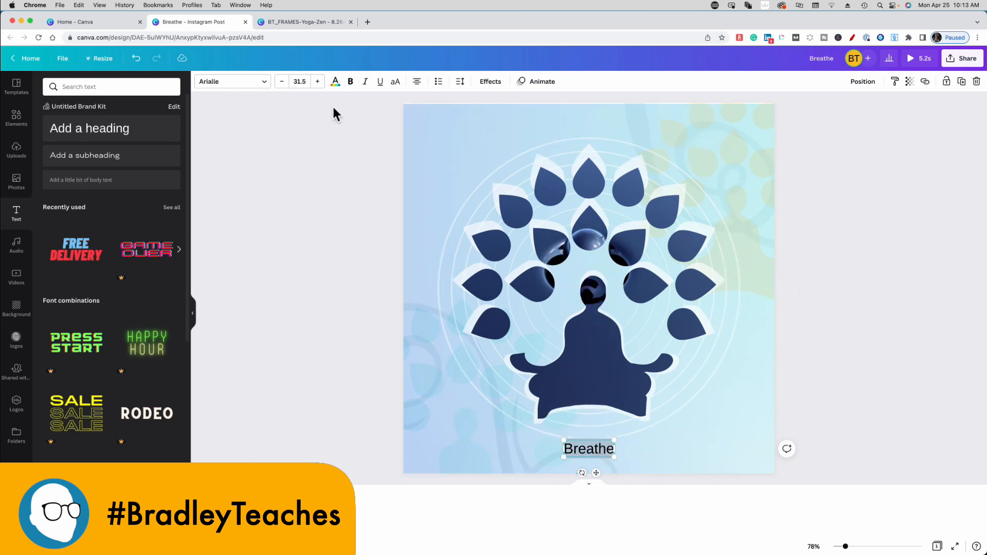
Change the "Breathe" heading's font to Buffalo and increase its size to 100
click(263, 83)
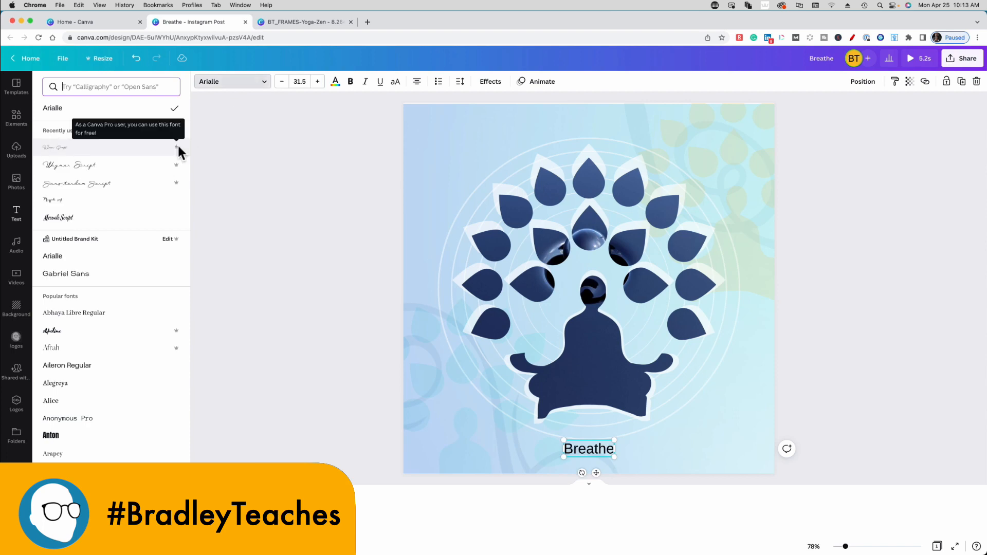
scroll(97, 288, down, 8)
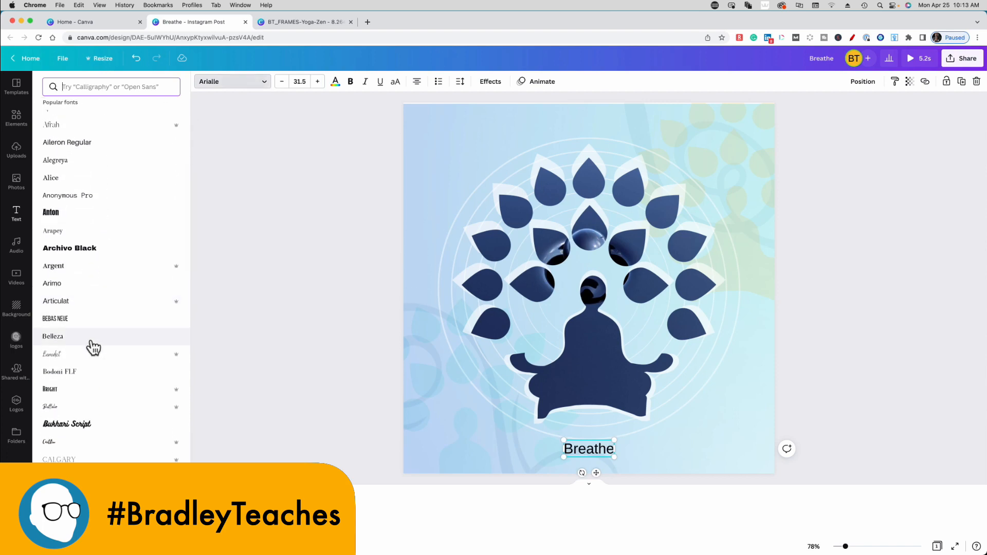
click(90, 407)
click(318, 82)
click(317, 82)
click(318, 82)
click(317, 82)
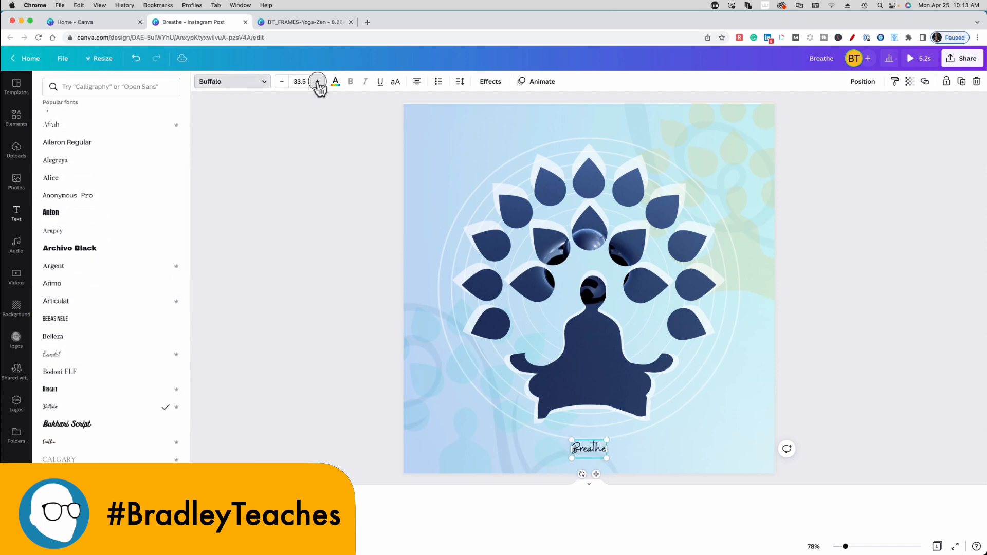
click(317, 82)
click(318, 82)
click(318, 81)
drag(318, 81, 318, 82)
click(370, 284)
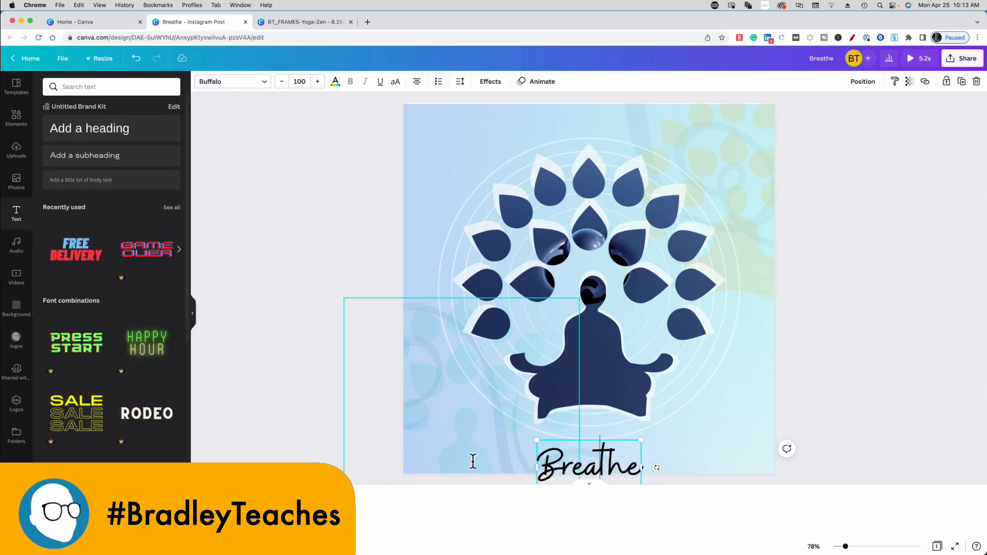
Move the enlarged "Breathe" heading up so it fits fully on the page just below the figure
click(472, 462)
click(605, 443)
drag(605, 445, 591, 432)
Add a heading reading "#BradleyTeaches" in the page's upper-right corner and widen its text box so it fits on one line
click(90, 128)
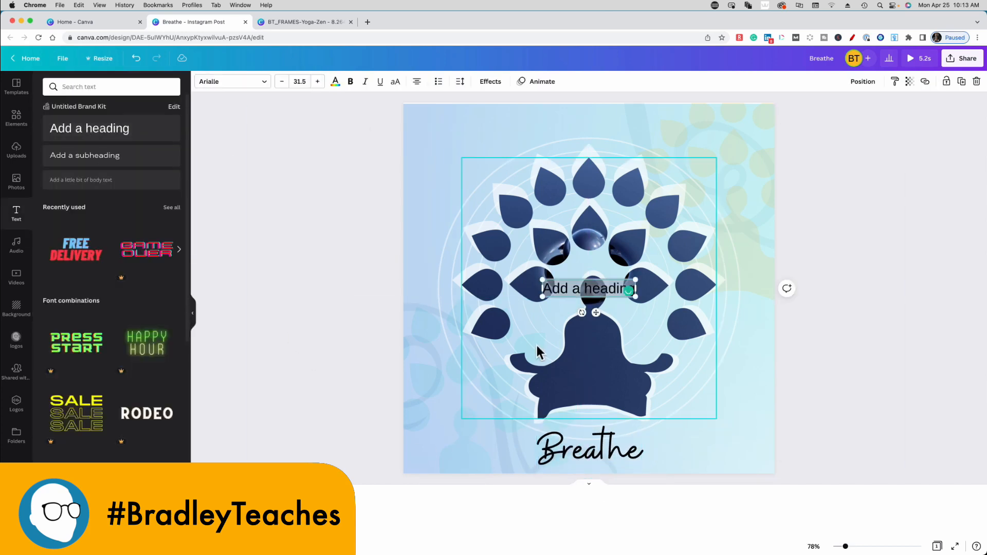
drag(606, 282, 738, 114)
double_click(729, 124)
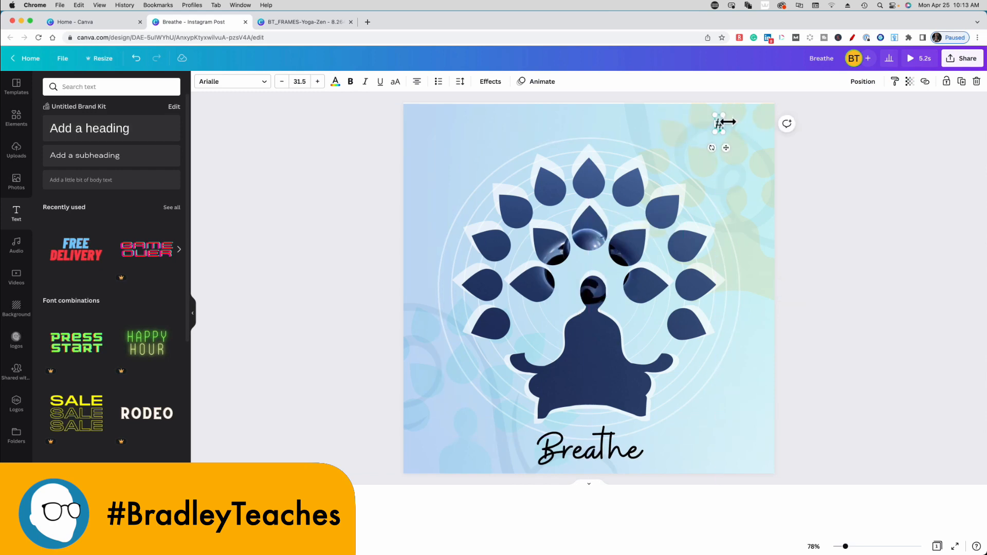
text(#BradleyTeaches)
drag(663, 133, 641, 133)
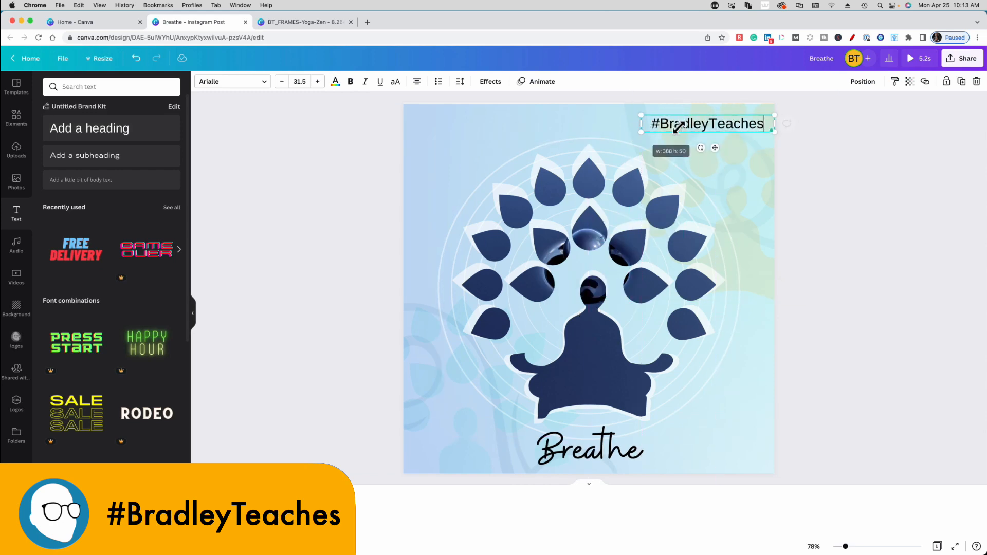
Change the hashtag heading's font to Arimo and reduce its size to 23.5
click(261, 83)
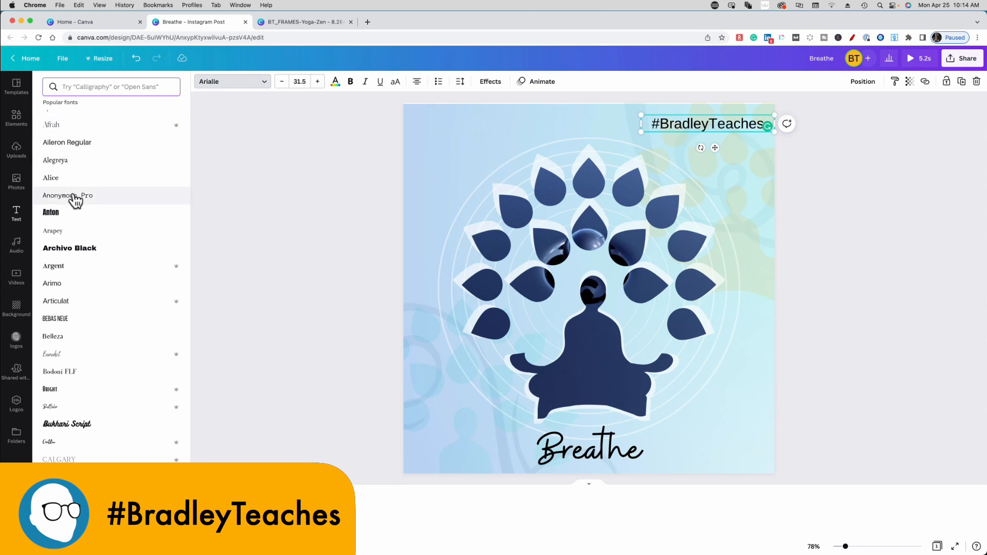
triple_click(282, 82)
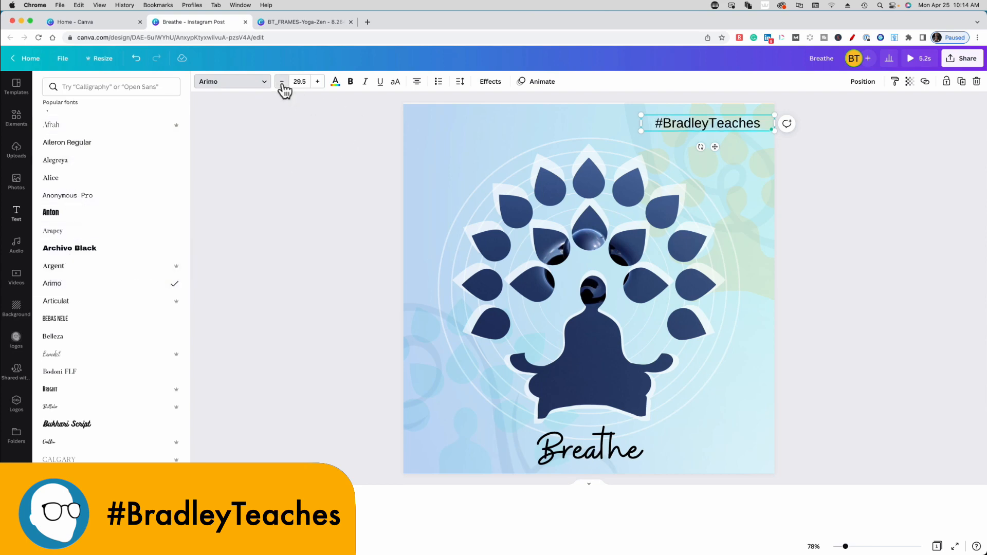
triple_click(282, 83)
double_click(282, 82)
click(868, 202)
Move the hashtag closer to the page's top edge and right-align its text in the corner
drag(730, 122, 730, 116)
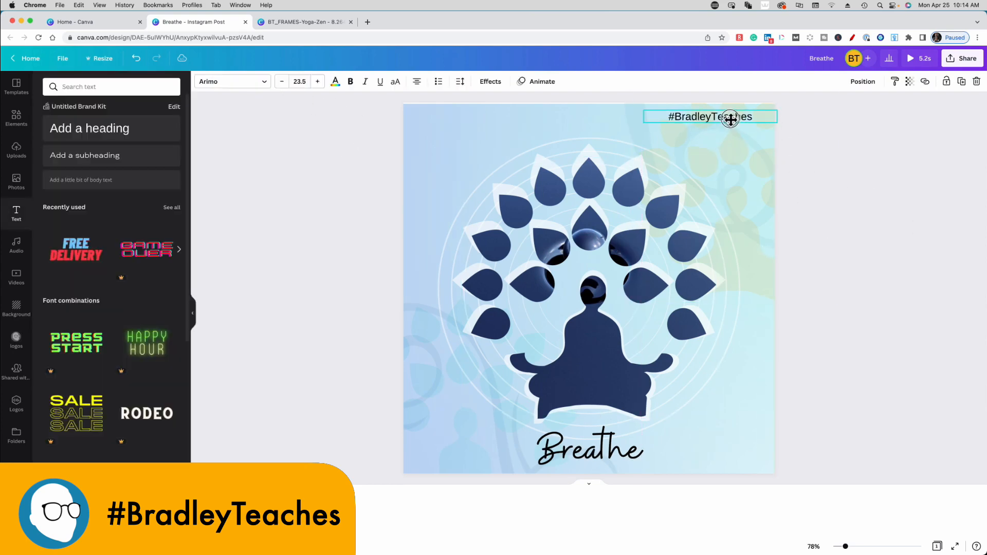
click(417, 82)
click(417, 82)
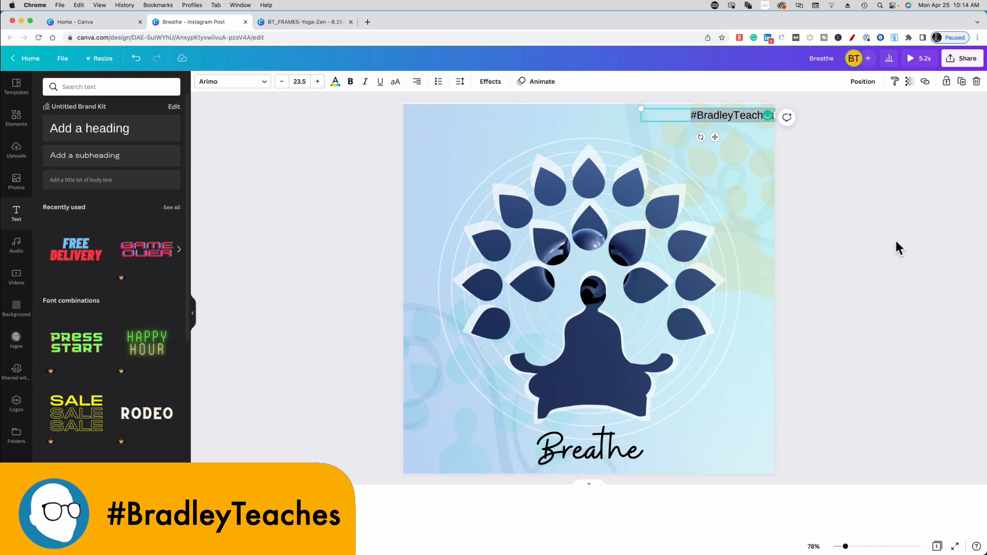
click(908, 252)
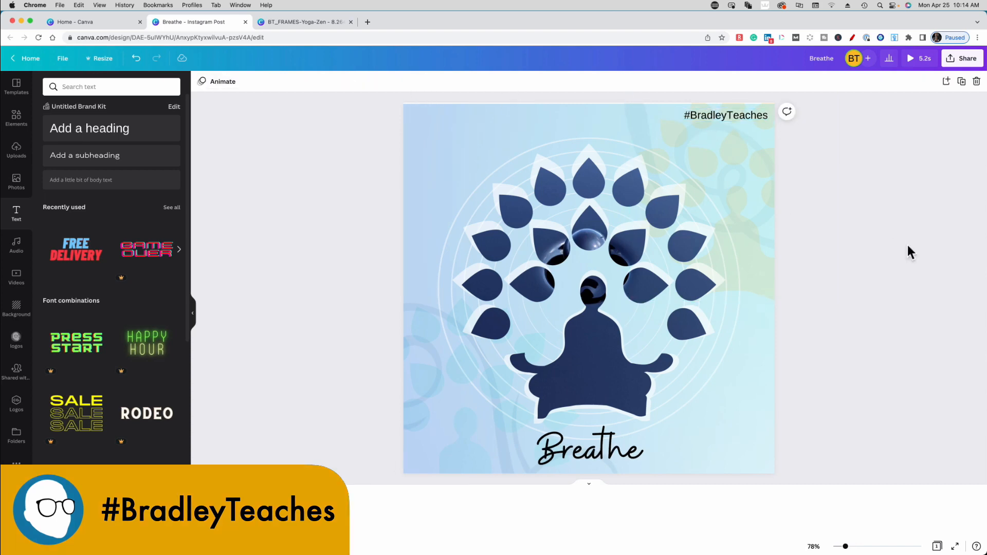
Preview the finished animation with the "Breathe" heading and hashtag in place, and return to editing
click(909, 59)
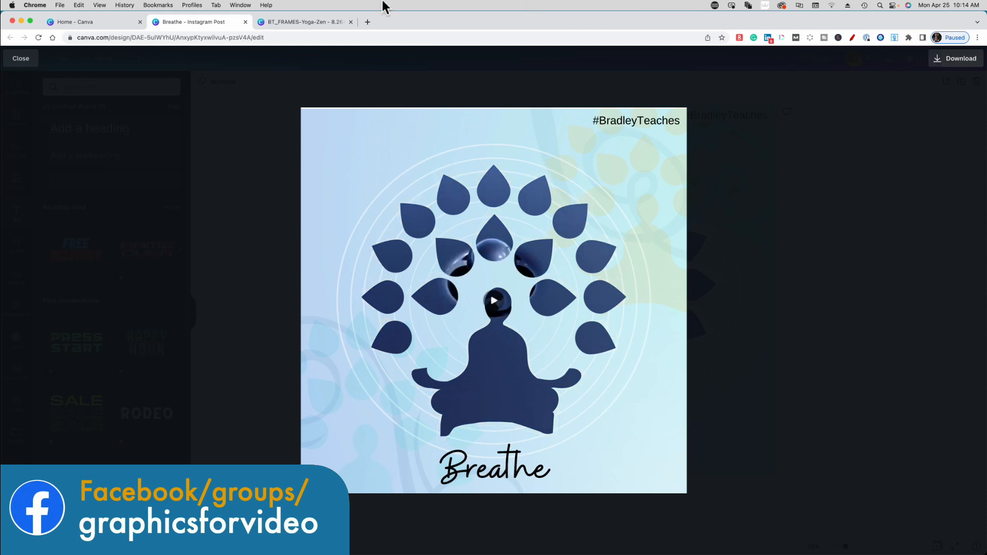
click(20, 58)
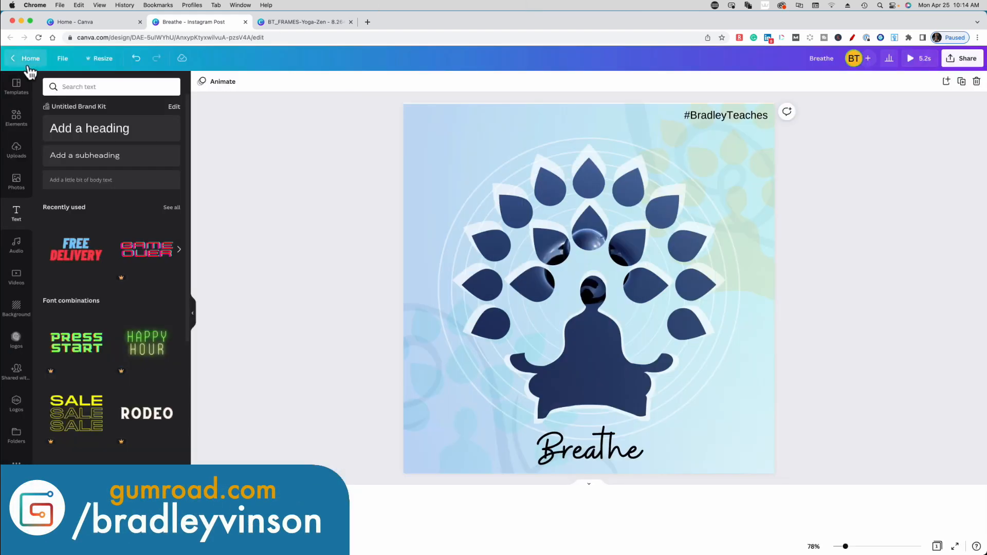